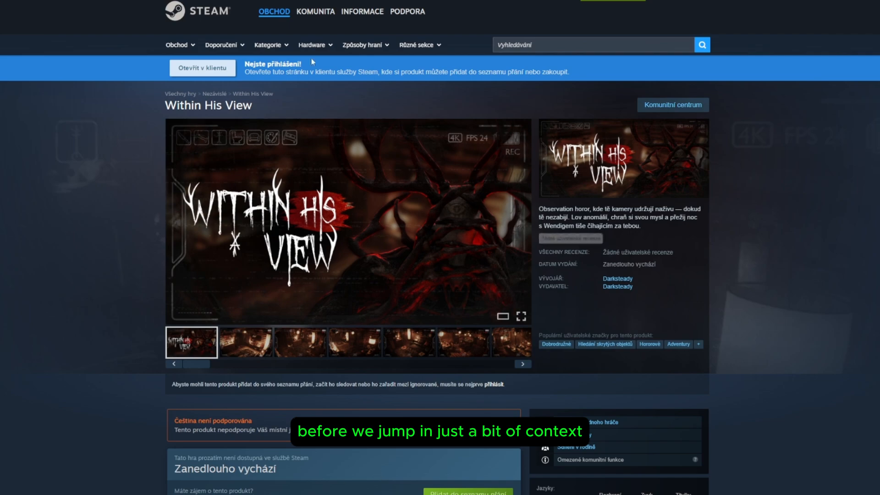
Browse the enlarged screenshots of Within His View on its store page, from the title image through the cabin rooms
click(386, 202)
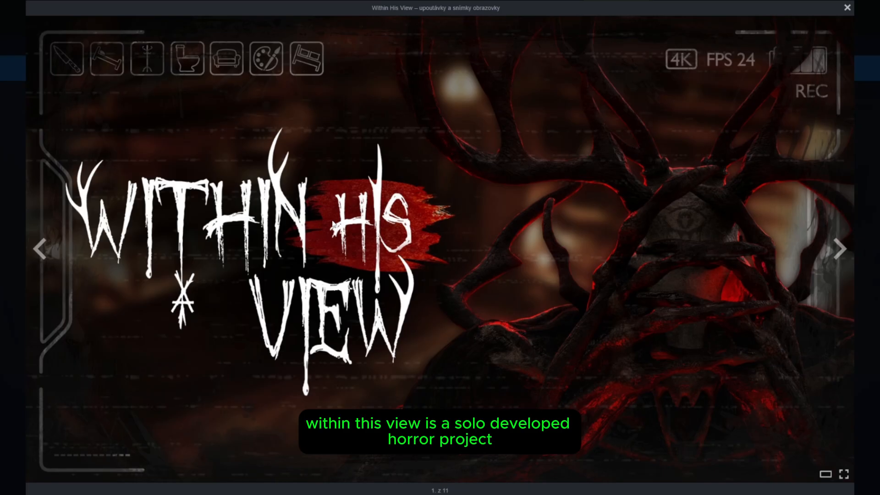
click(848, 253)
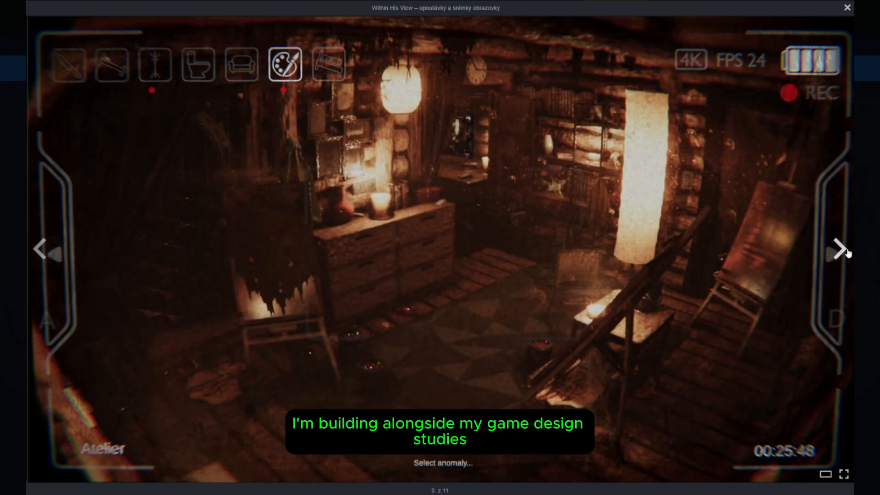
click(847, 253)
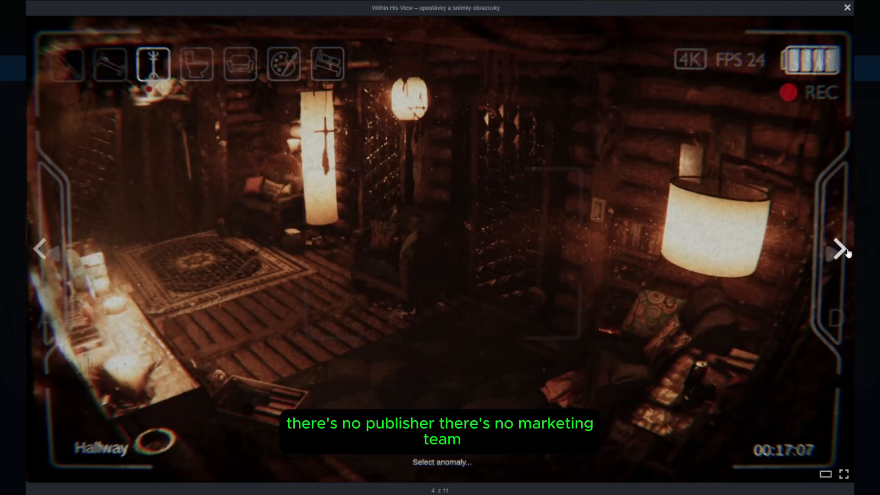
click(847, 253)
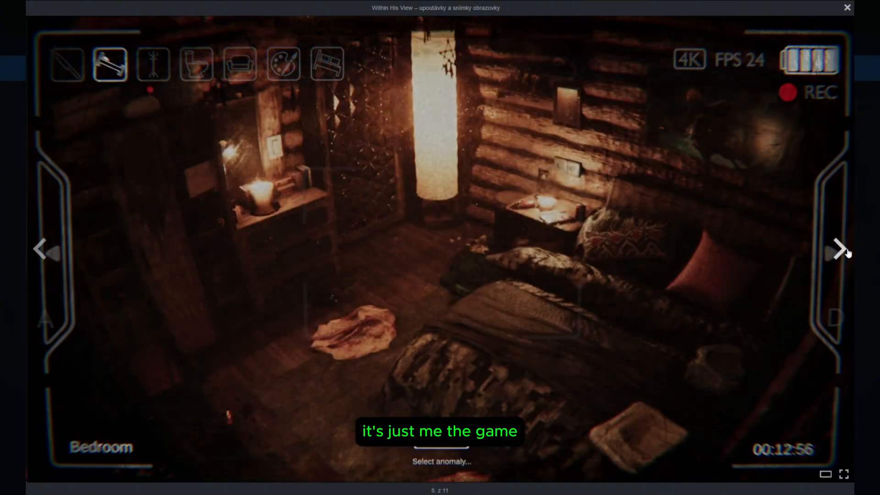
click(848, 253)
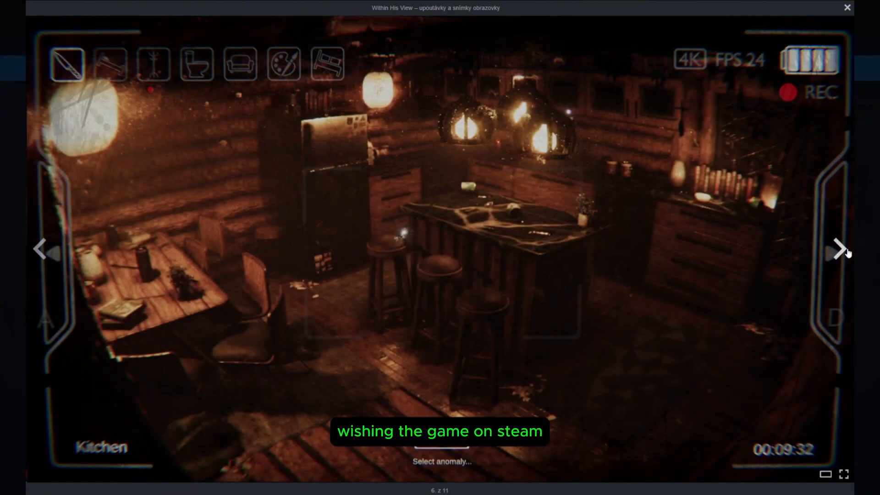
click(847, 253)
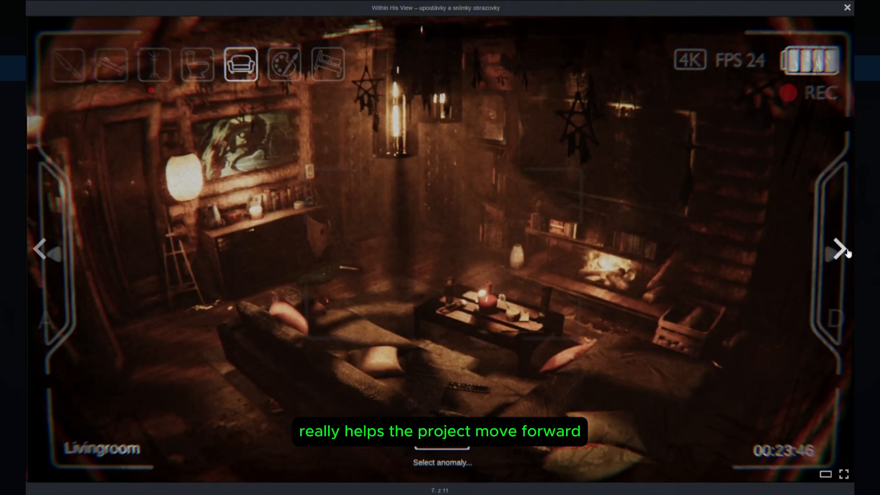
click(847, 253)
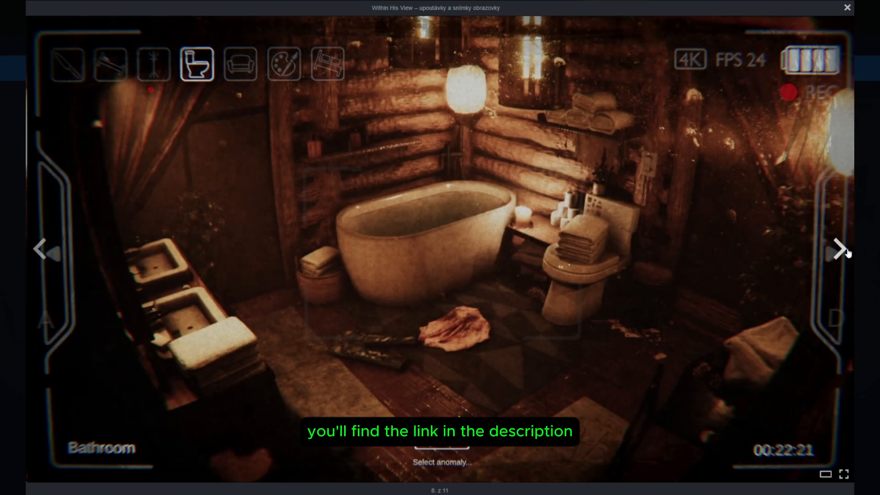
click(848, 253)
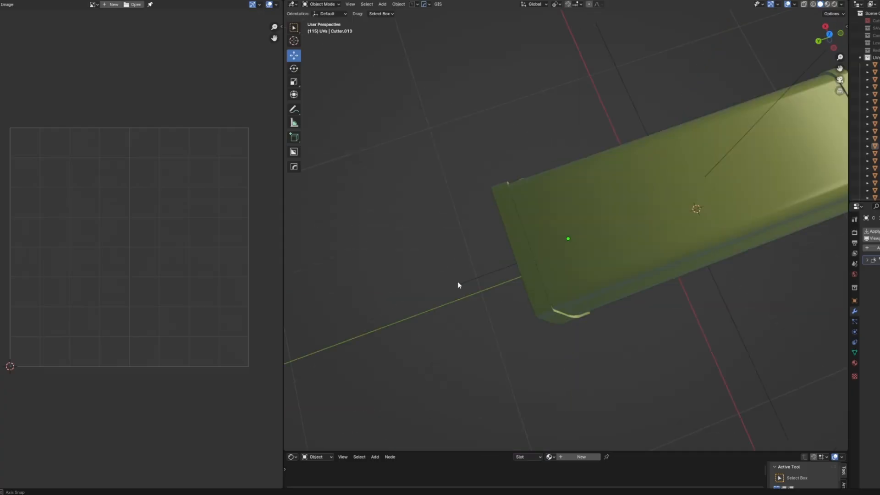
Switch to Blender and move the empty at the security camera model into the Cutters collection
middle_drag(458, 285, 468, 230)
scroll(573, 216, up, 5)
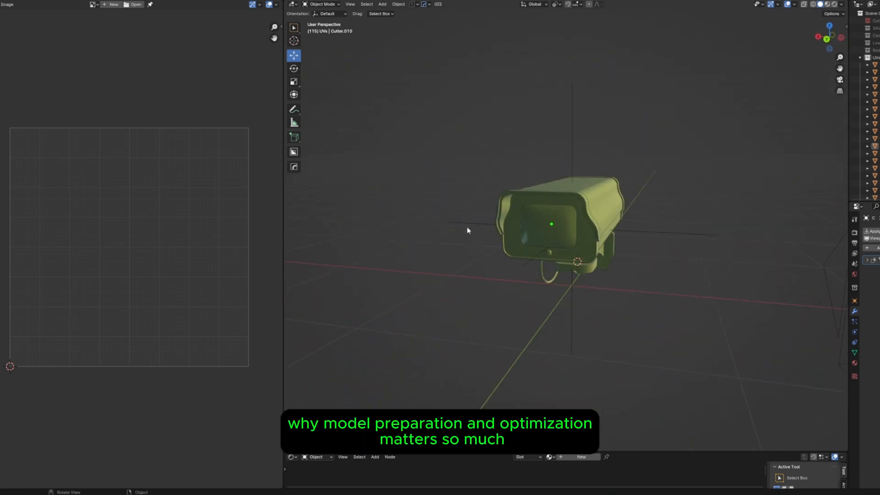
middle_drag(579, 251, 549, 200)
click(499, 237)
key(m)
click(570, 225)
scroll(609, 211, down, 2)
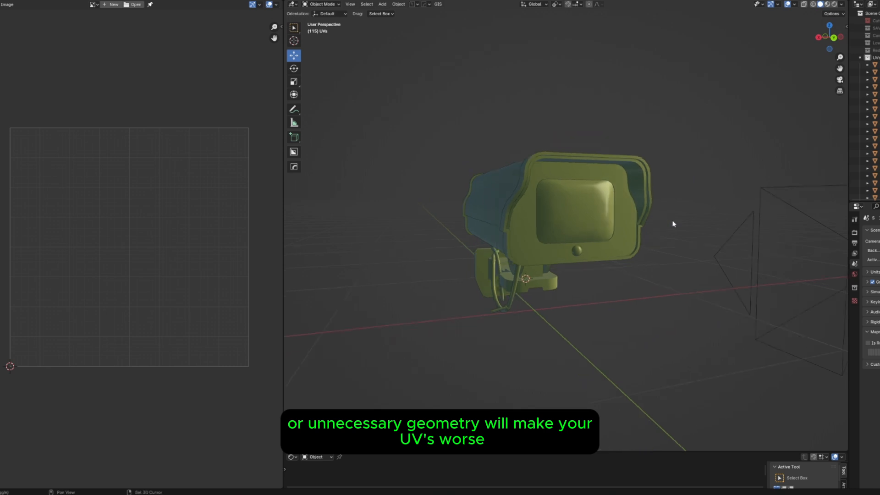
Widen the outliner and properties area beside the 3D viewport so that collection and modifier names are fully readable
drag(849, 144, 680, 143)
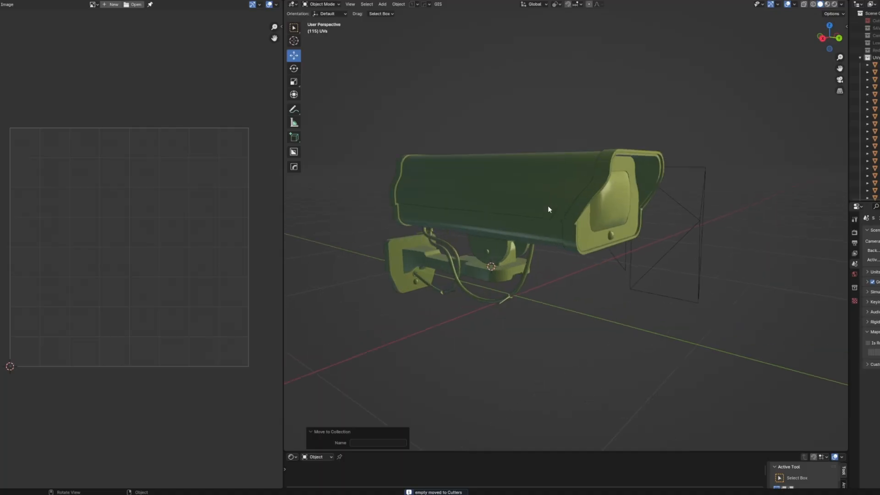
middle_drag(548, 205, 532, 205)
scroll(550, 205, down, 2)
drag(851, 146, 680, 144)
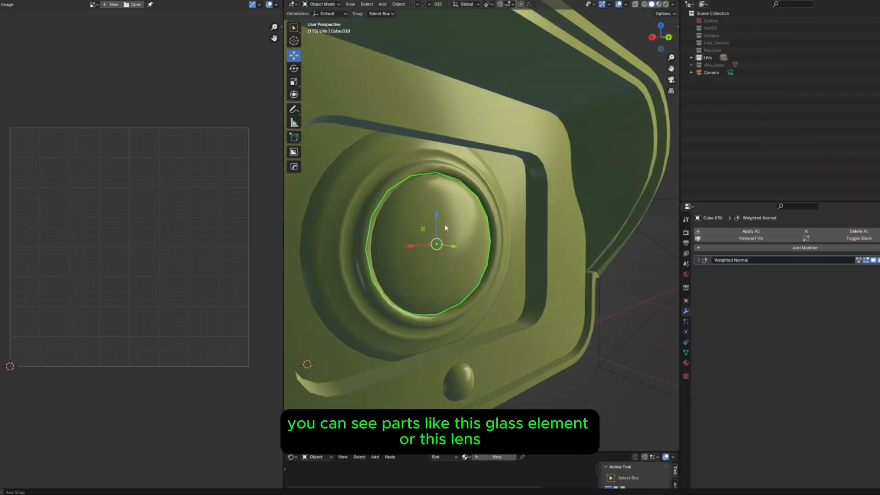
Apply the object transform to the round lens element at the front of the camera
middle_drag(445, 227, 487, 245)
key(ctrl+a)
click(488, 246)
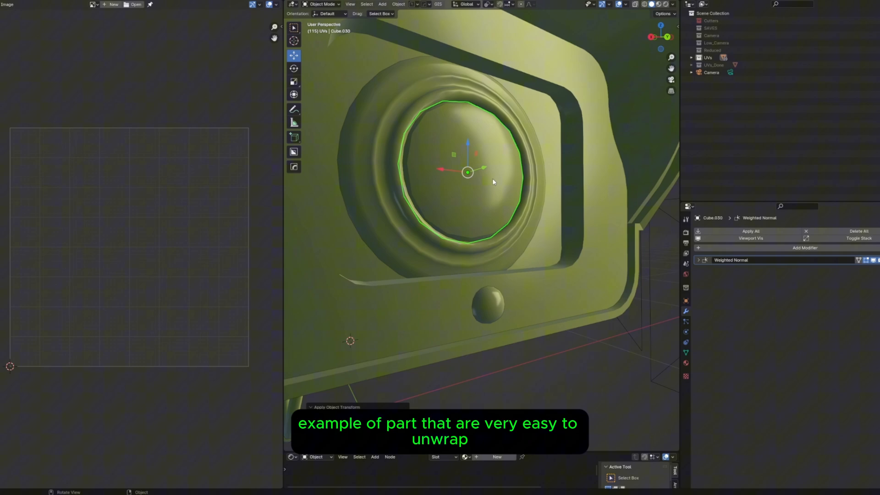
Unwrap the whole mesh of the curved glass element Cutter.010 using the standard Unwrap method
middle_drag(493, 182, 509, 142)
click(698, 260)
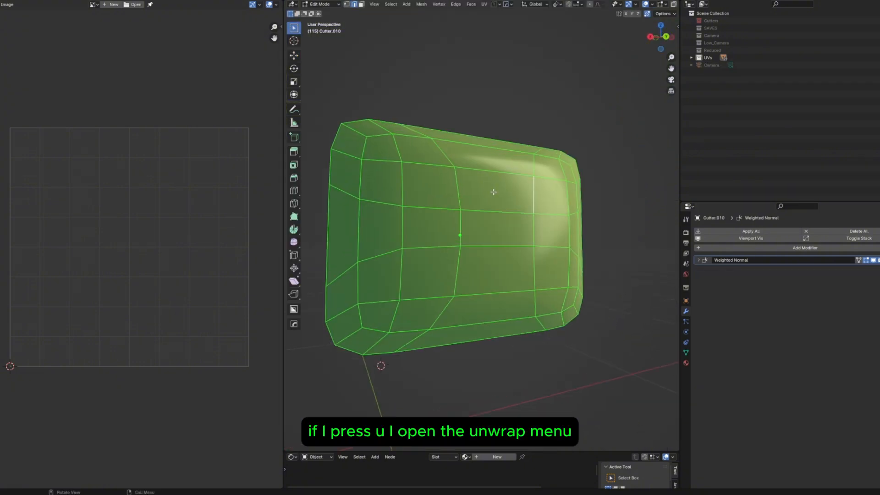
key(u)
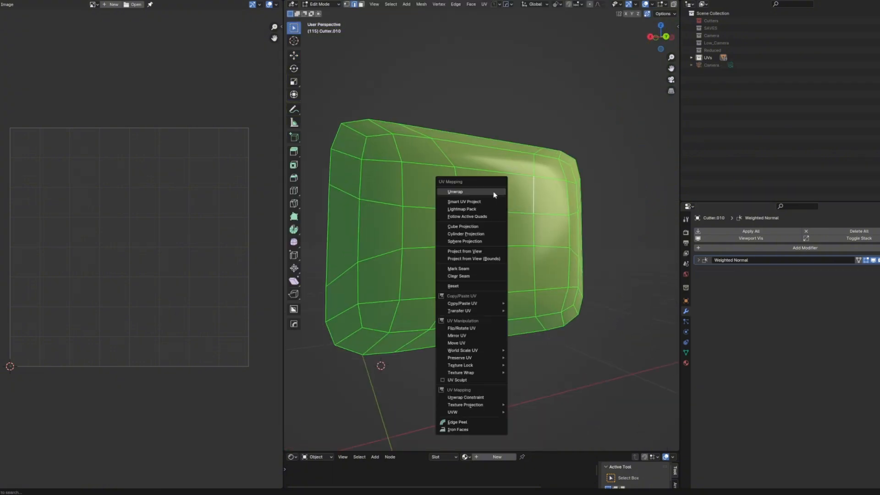
click(477, 192)
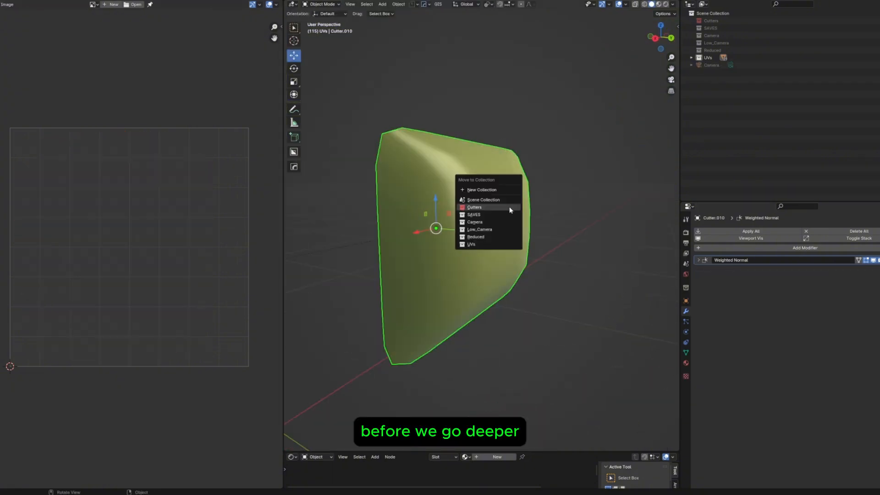
Move the glass element into a new collection named UVs_Done, hide it and bring back the remaining camera parts
click(486, 189)
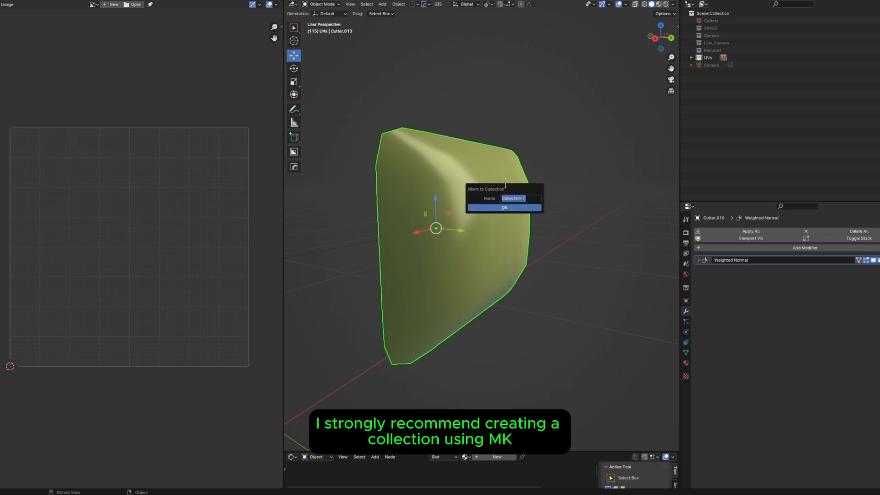
text(UVs_Do)
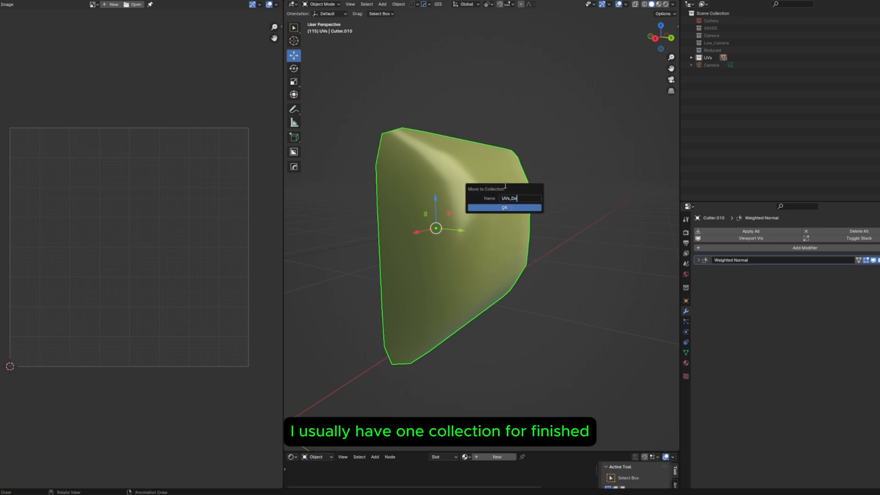
text(ne)
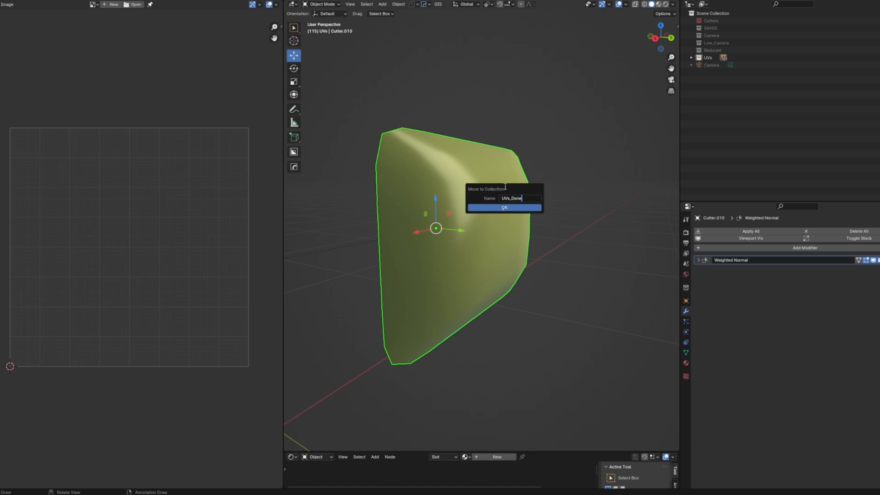
click(540, 208)
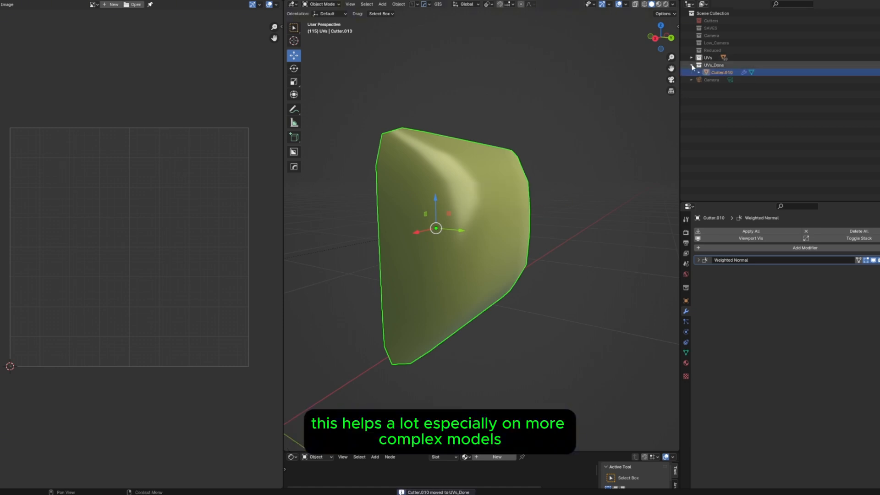
key(h)
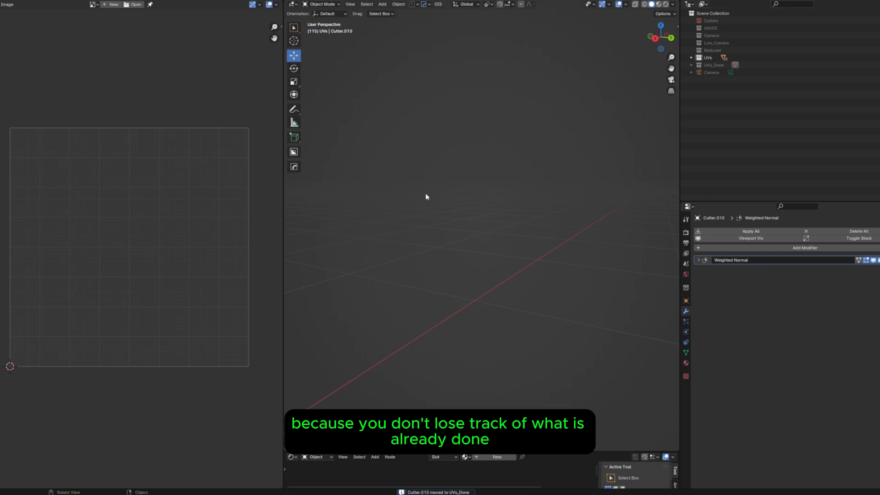
key(alt+h)
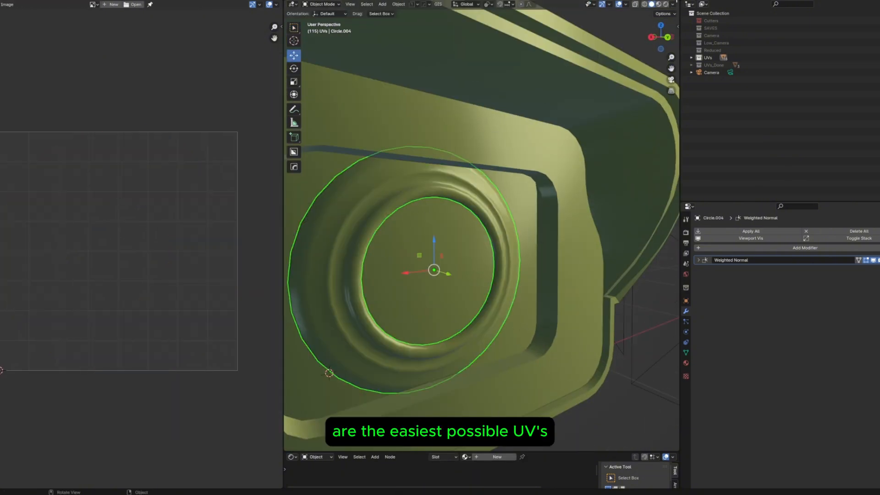
Apply a checker map to the ring around the lens and move the ring into the UVs_Done collection
click(673, 4)
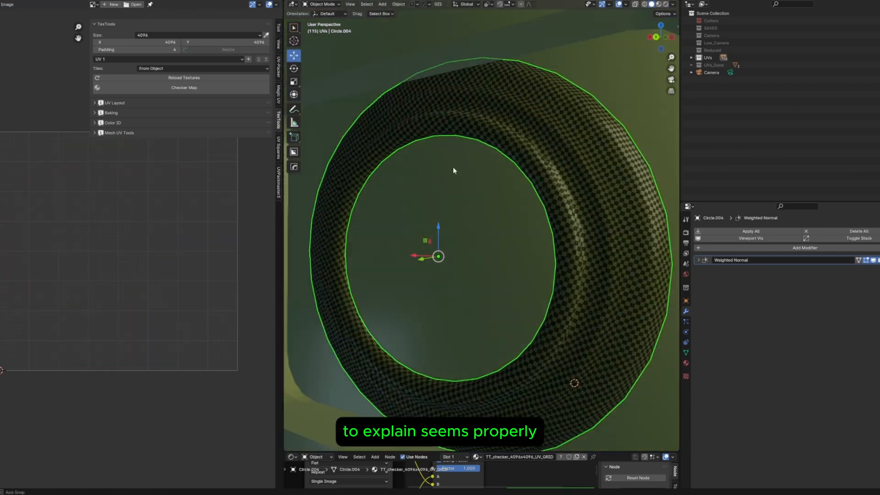
mouse_move(453, 167)
middle_down()
mouse_move(492, 177)
mouse_move(470, 167)
middle_up()
key(m)
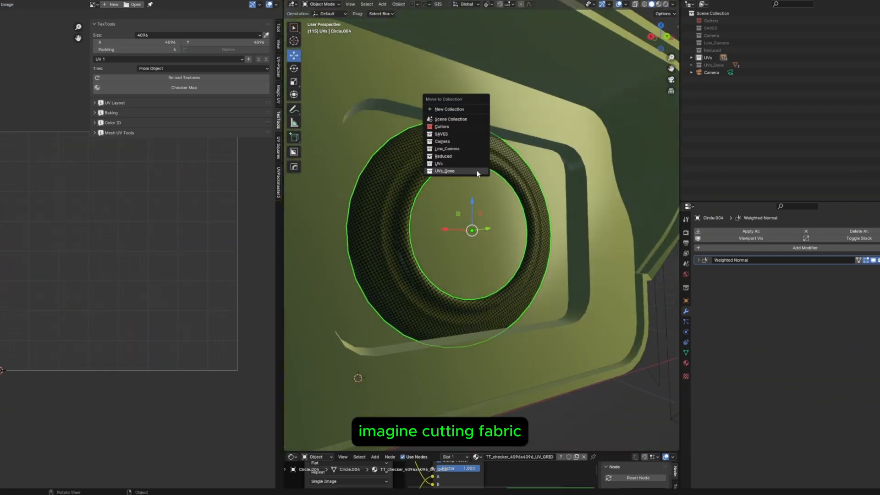
click(472, 171)
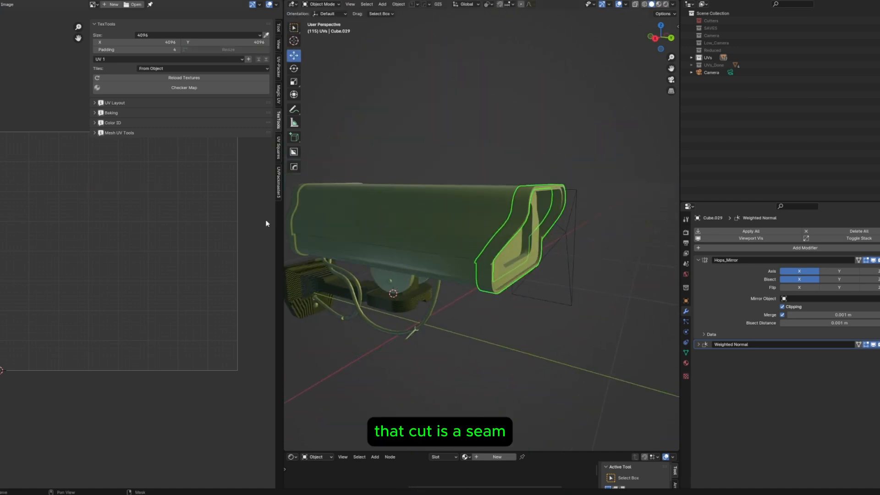
Hide the UV editor's sidebar, narrow the outliner and properties area, and rebalance the widths of the UV editor and 3D viewport
key(n)
drag(279, 208, 212, 207)
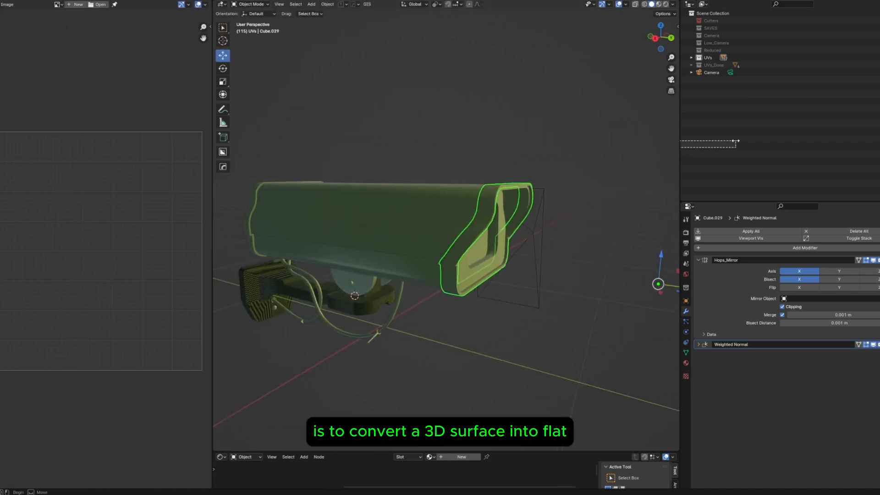
mouse_move(735, 141)
mouse_down()
mouse_move(801, 140)
mouse_move(718, 142)
mouse_up()
middle_drag(660, 270, 522, 277)
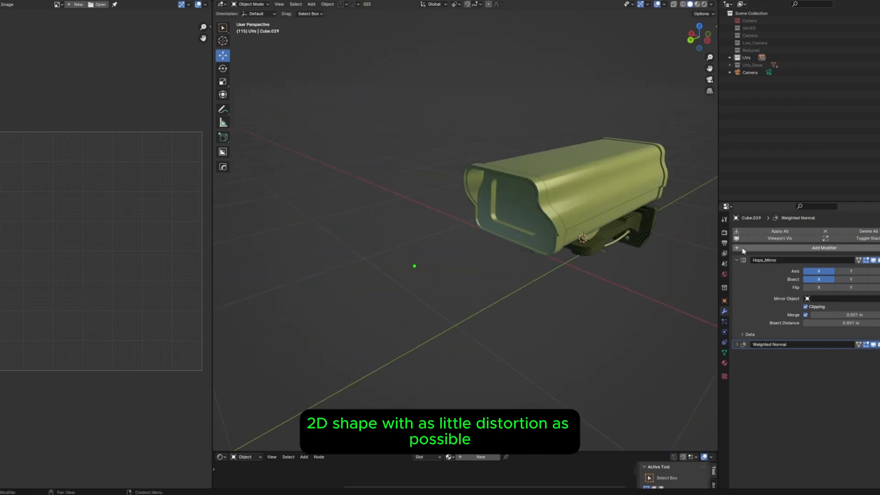
middle_drag(550, 215, 559, 188)
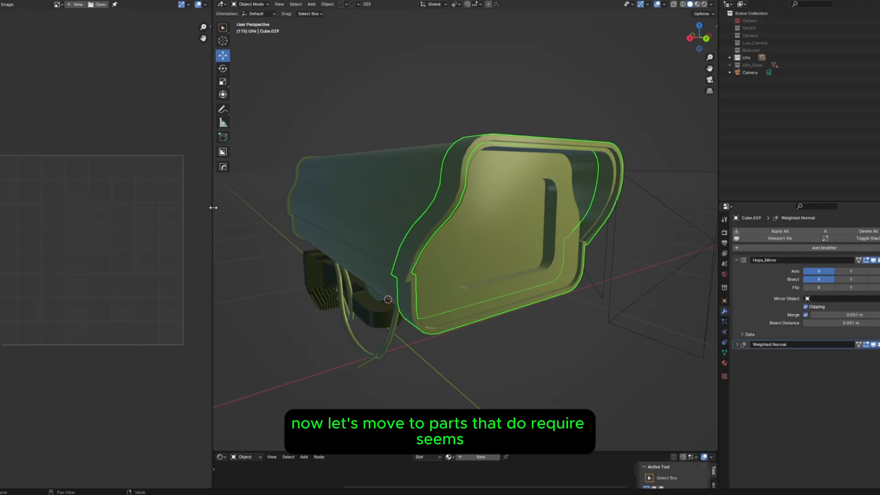
drag(213, 207, 281, 207)
scroll(191, 213, up, 2)
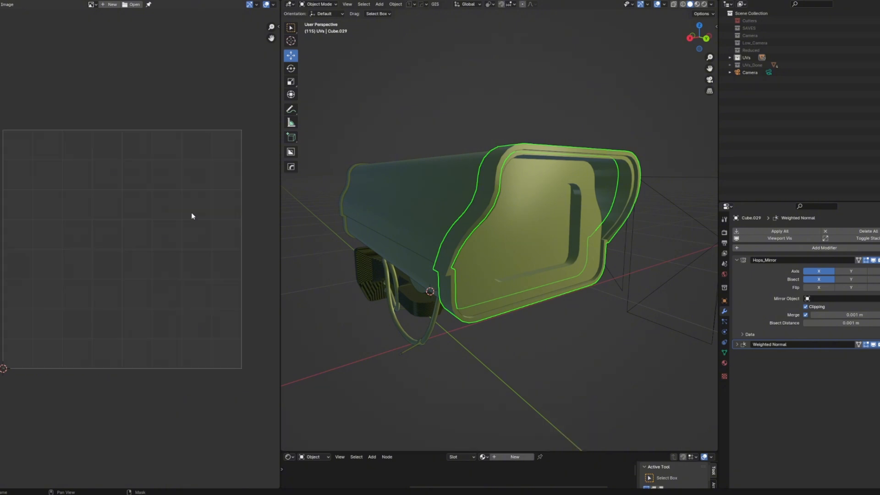
scroll(199, 212, down, 1)
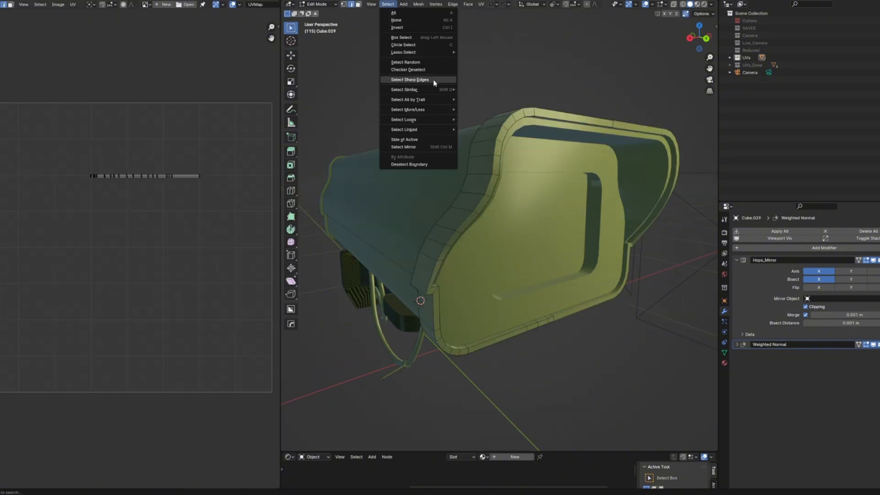
Select all sharp edges of the camera housing's front frame, mark them as seams and clear the selection
click(433, 79)
key(ctrl+e)
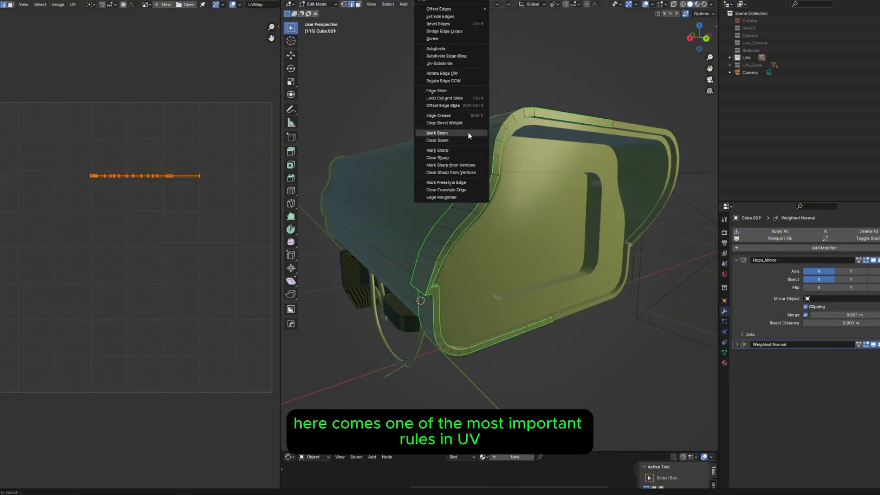
click(468, 133)
key(alt+a)
Select the front frame's sharp edges again and unwrap the frame along its hard-edge seams
click(387, 4)
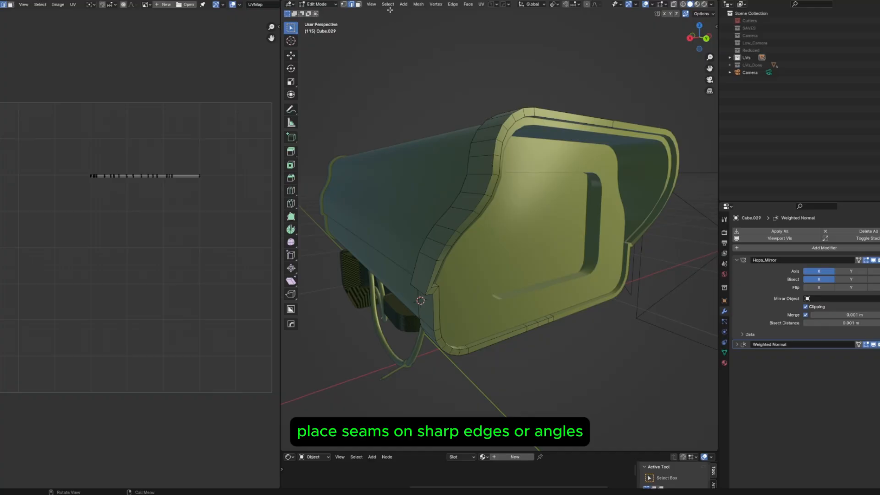
click(387, 4)
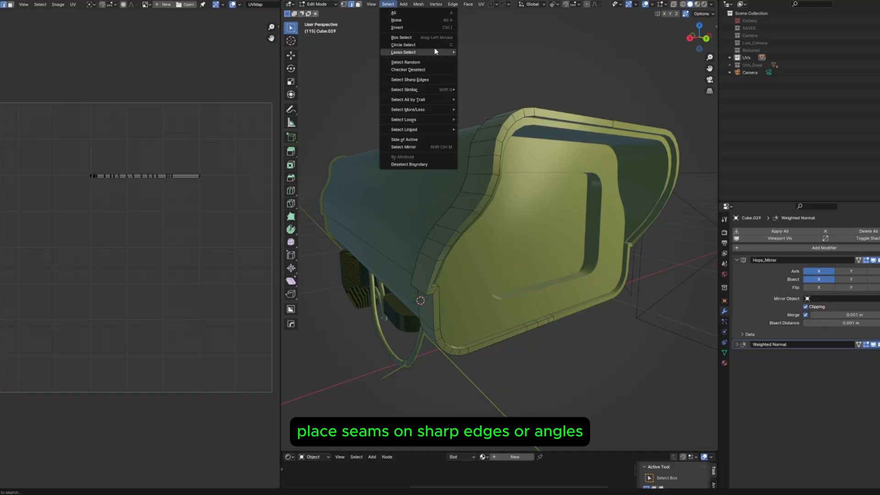
click(433, 78)
middle_drag(471, 134, 479, 162)
key(u)
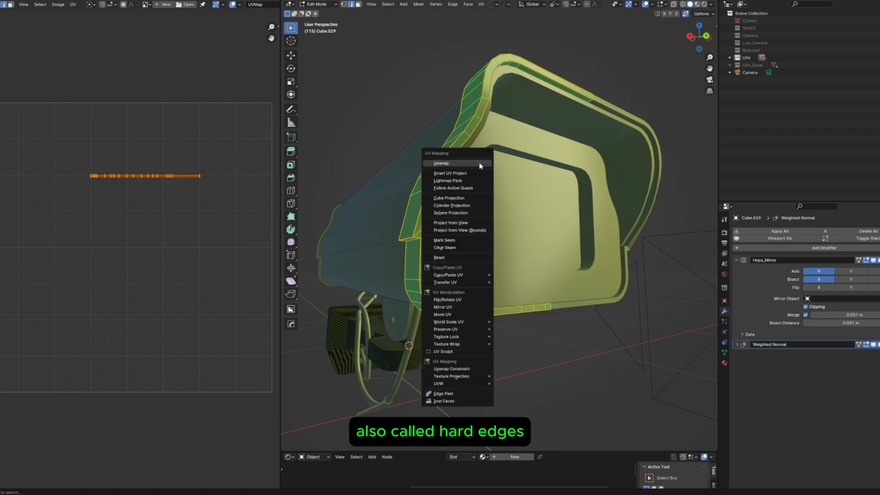
click(479, 163)
Select two edges on the side of the front frame and examine their place in the unwrapped UV layout
mouse_move(451, 223)
middle_down()
mouse_move(498, 158)
mouse_move(378, 264)
mouse_move(387, 261)
mouse_move(379, 242)
mouse_move(406, 212)
mouse_move(403, 220)
mouse_move(494, 192)
mouse_move(501, 158)
mouse_move(434, 200)
mouse_move(464, 223)
mouse_move(527, 196)
mouse_move(448, 216)
mouse_move(516, 197)
middle_up()
click(424, 225)
scroll(428, 219, up, 2)
shift+click(403, 220)
scroll(403, 220, down, 6)
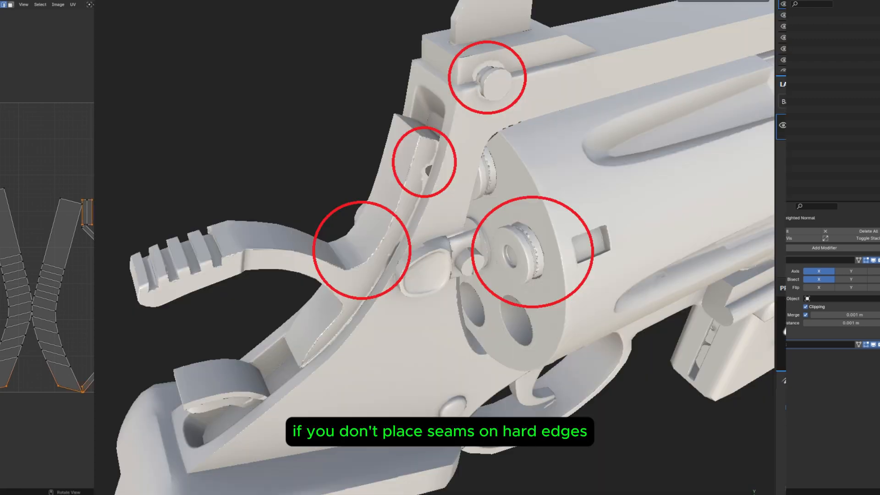
Select the short edges crossing the stepped notches in the mounting bracket's ribs and mark them as seams
key(a)
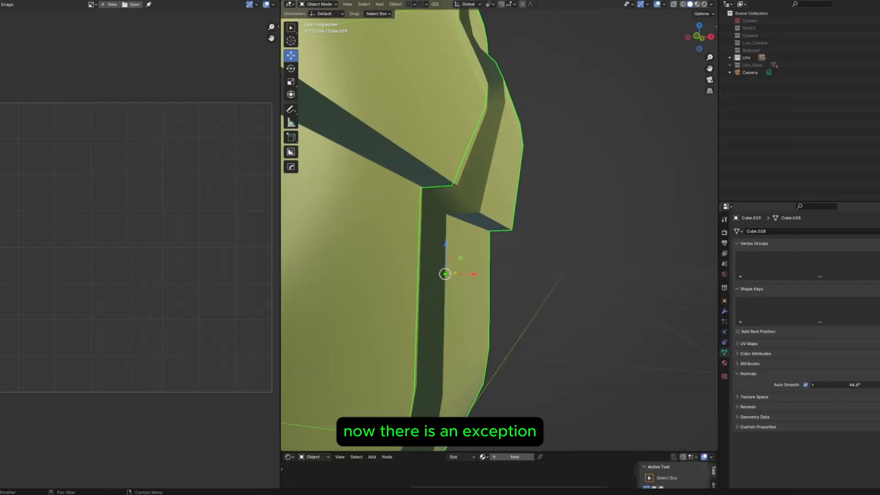
click(458, 175)
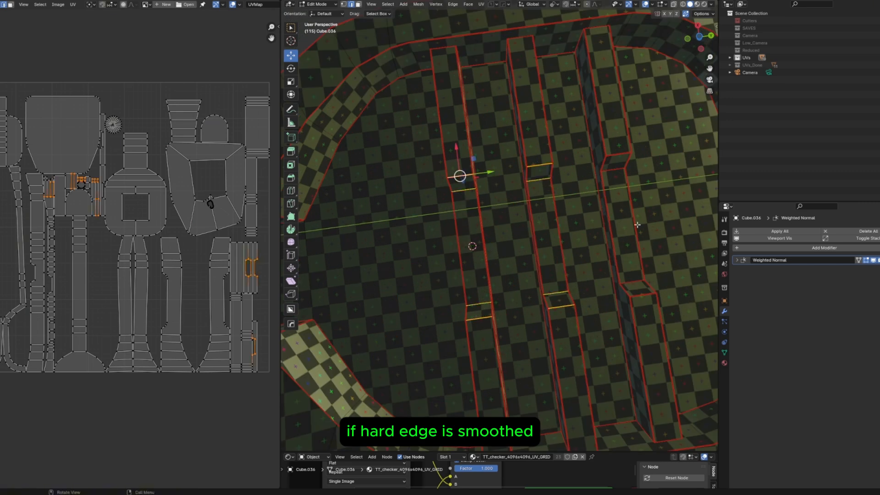
scroll(637, 225, down, 5)
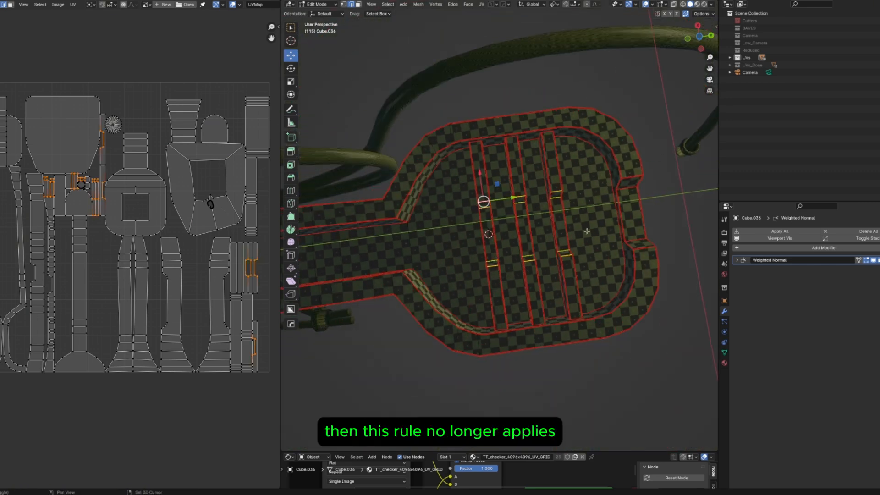
scroll(585, 232, up, 4)
click(480, 243)
middle_drag(509, 151, 539, 205)
scroll(538, 204, up, 4)
click(401, 131)
key(c)
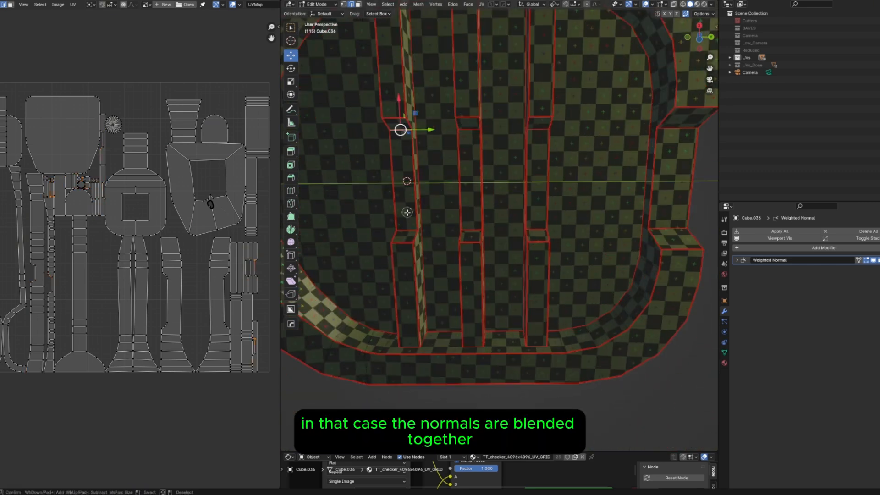
Select the whole mounting bracket and unwrap it along the marked seams
key(a)
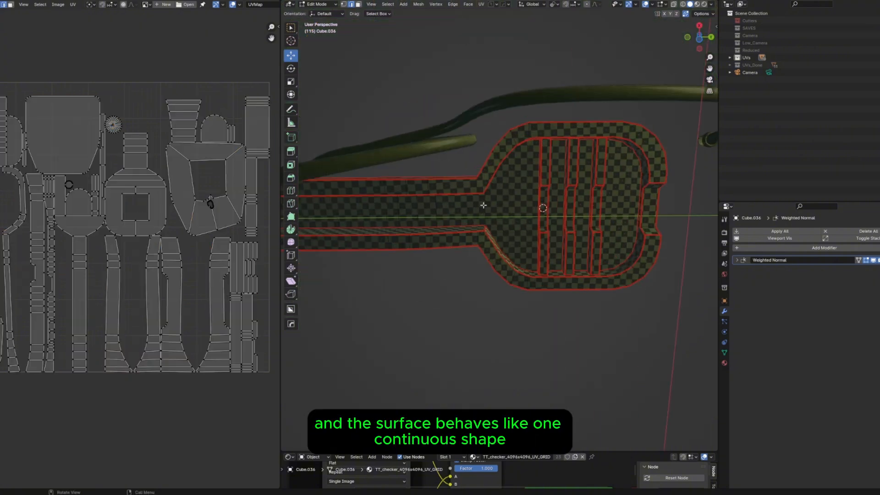
right_click(637, 176)
key(a)
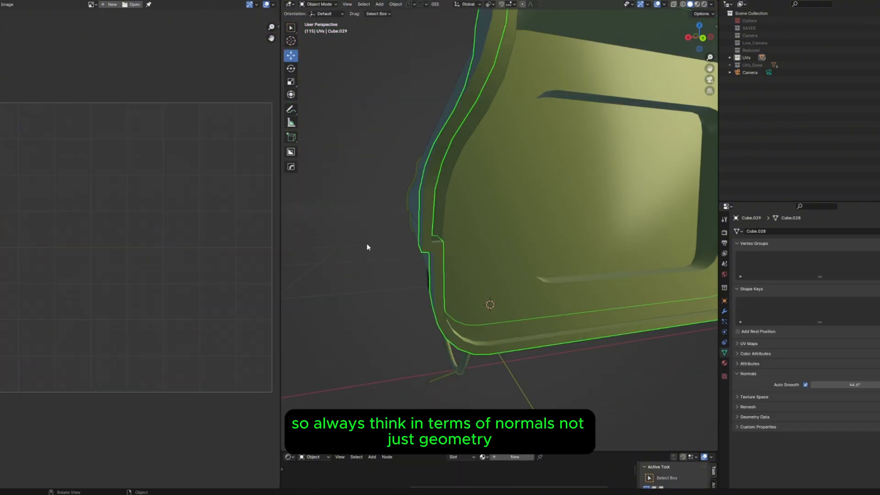
Select the entire front frame and compare its side and rim faces with their islands in the UV layout
key(a)
middle_drag(206, 260, 188, 242)
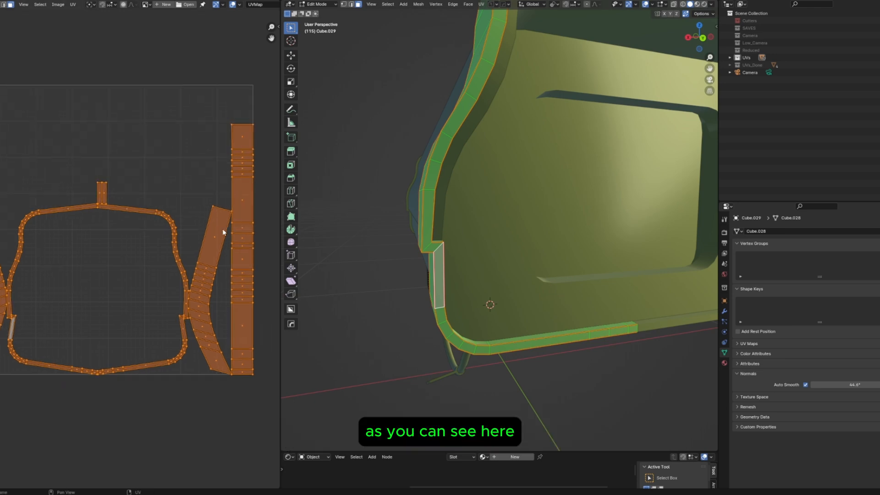
middle_drag(457, 205, 637, 202)
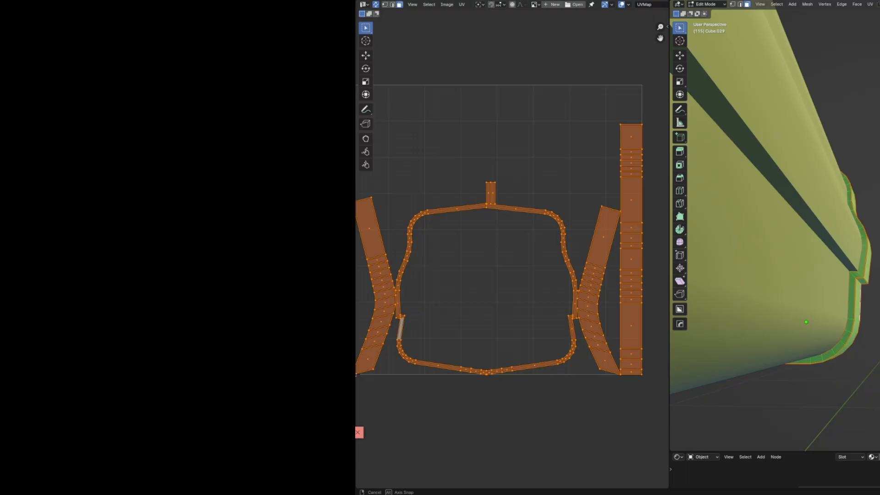
alt+click(860, 273)
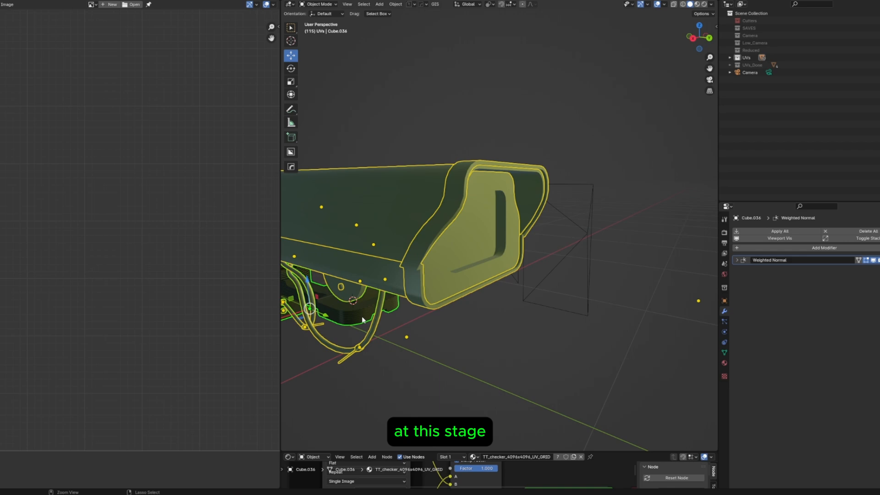
Link the active bracket's checker material to all the other selected camera parts
key(ctrl+l)
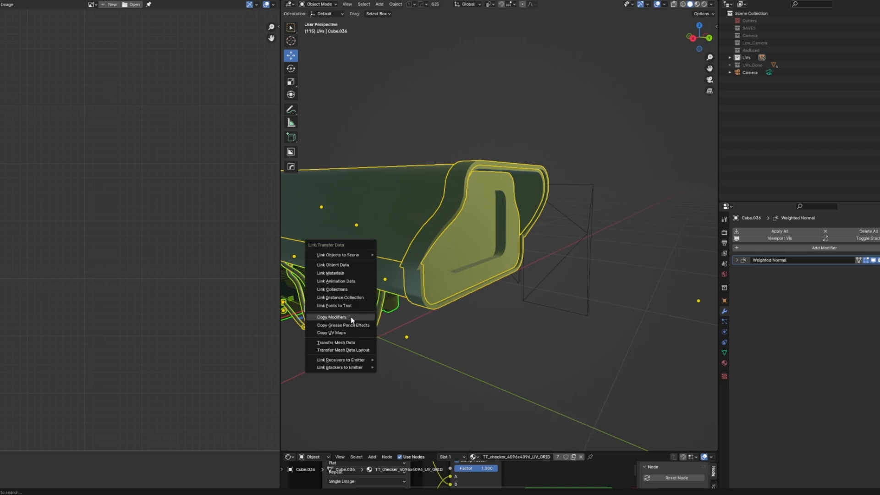
click(344, 273)
middle_drag(403, 256, 493, 196)
Check the checker squares on the front frame and move the frame to the UVs_Done collection
click(450, 223)
key(Tab)
scroll(491, 232, up, 1)
key(Tab)
scroll(513, 231, down, 1)
scroll(519, 183, down, 3)
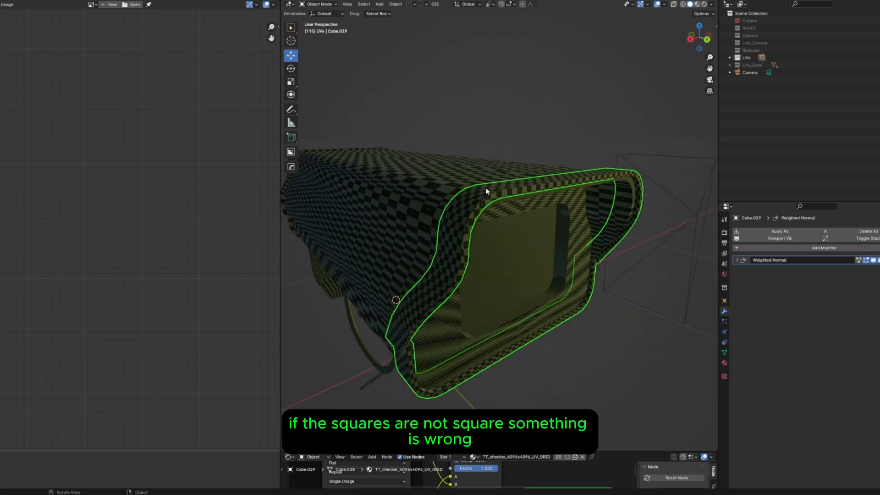
click(486, 189)
Examine the camera's top hood mesh, including its inner surface and unbevelled rim
click(485, 202)
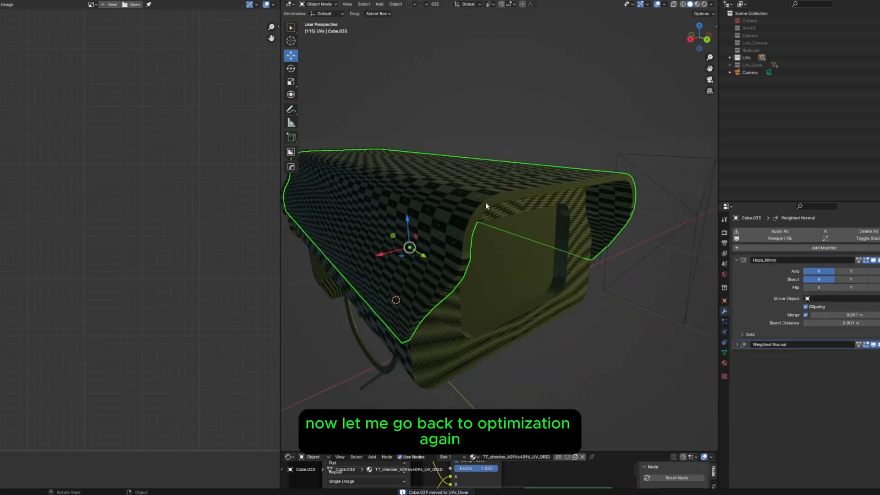
key(alt+a)
key(Tab)
middle_drag(483, 202, 454, 161)
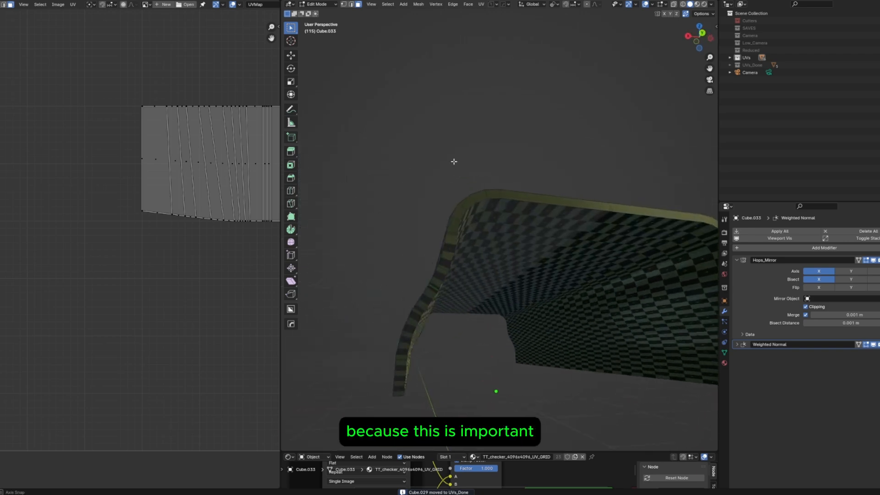
scroll(458, 189, up, 2)
click(466, 223)
middle_drag(467, 222, 507, 244)
key(Tab)
key(alt+h)
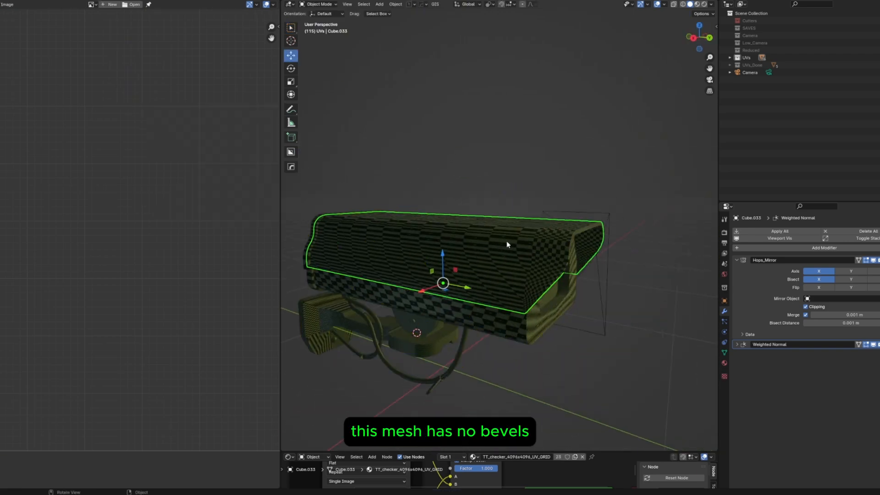
Edit the top hood in edge mode, select all its sharp edges and mark them as seams
key(a)
click(511, 241)
key(Tab)
key(a)
key(2)
key(alt+a)
click(388, 5)
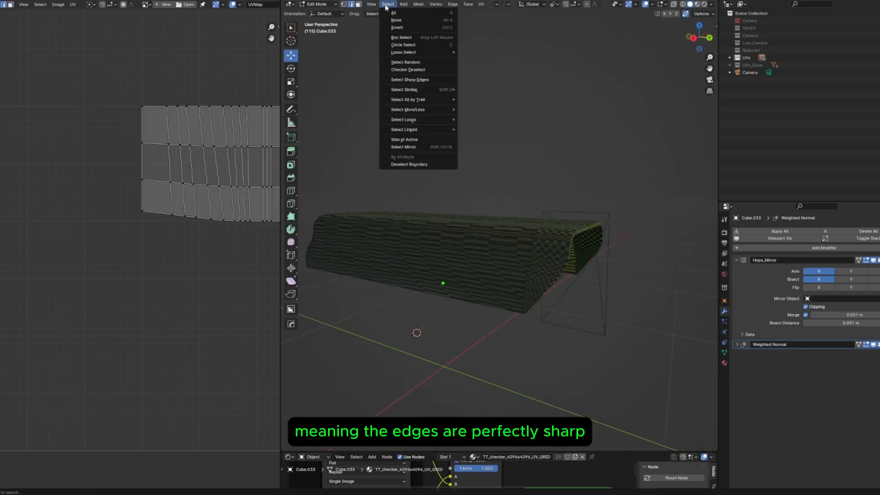
click(409, 81)
right_click(456, 196)
click(456, 195)
right_click(456, 196)
click(452, 171)
Inspect the selected edges along the hood's rim and lower border, and clear the selection
middle_drag(559, 264, 481, 210)
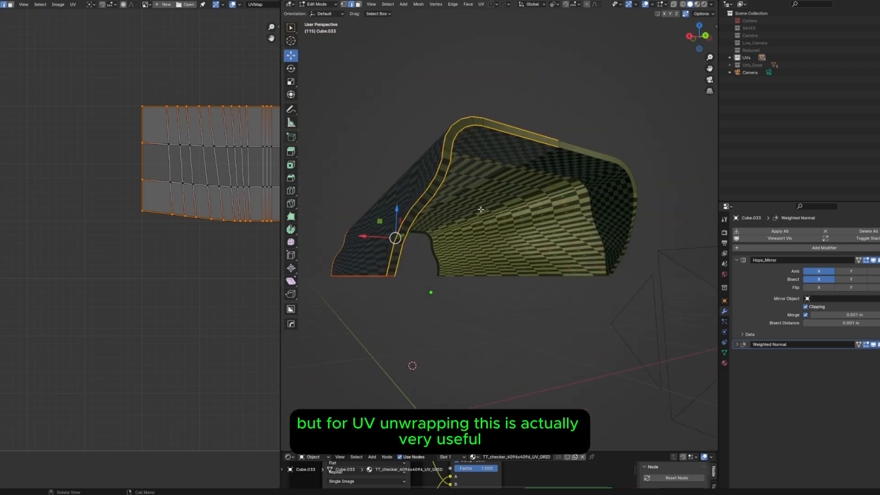
middle_drag(439, 190, 449, 202)
click(401, 270)
middle_drag(401, 270, 587, 182)
scroll(477, 220, up, 4)
key(alt+a)
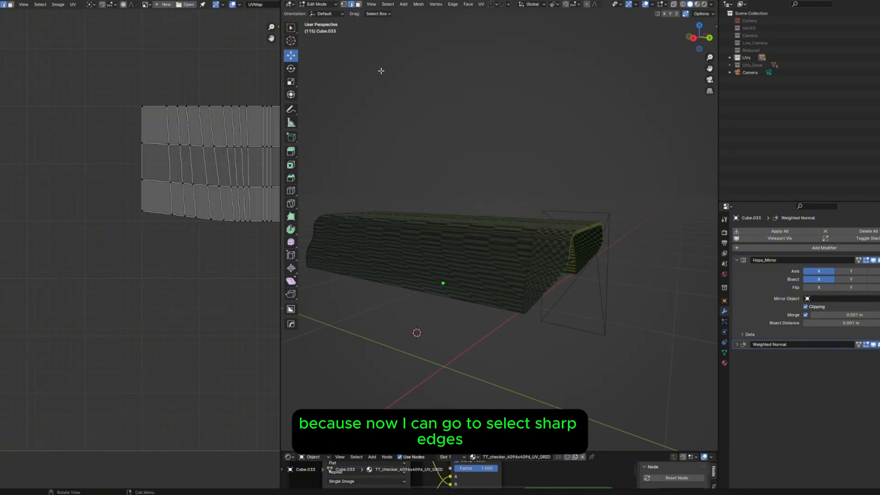
Select the hood's sharp edges with 30° sharpness again, clear their existing seams and mark them as seams anew
click(386, 6)
click(413, 82)
right_click(456, 196)
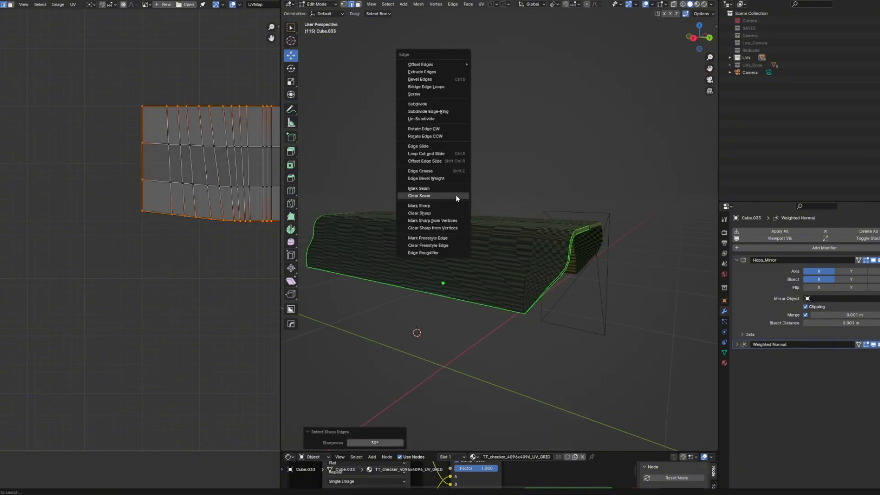
click(456, 196)
right_click(456, 196)
click(444, 189)
Inspect the checker pattern on the unwrapped hood and move the hood to the UVs_Done collection
middle_drag(564, 256, 445, 233)
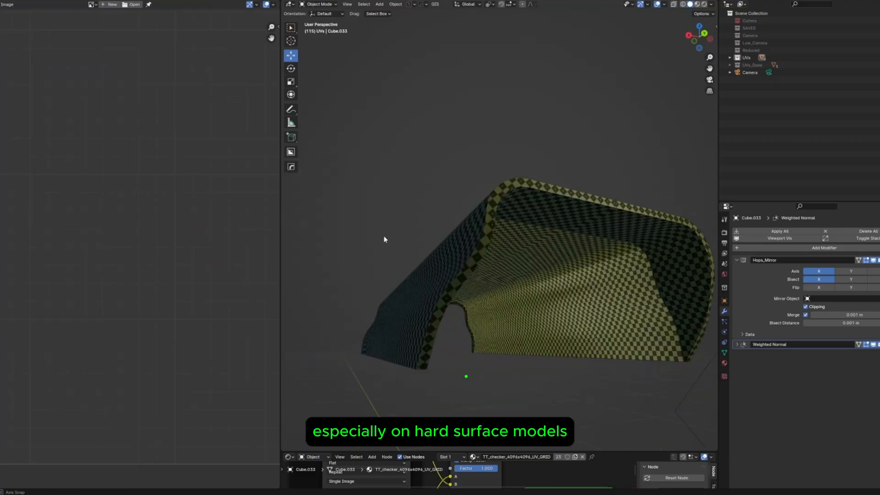
middle_drag(383, 235, 479, 255)
key(m)
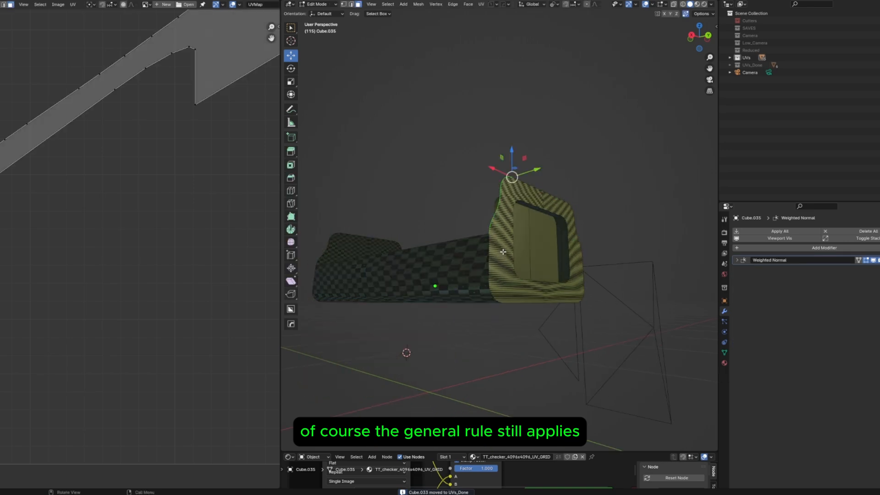
Select all the geometry of the camera's front cover plate
middle_drag(458, 206, 430, 265)
scroll(559, 262, up, 6)
click(438, 271)
key(a)
right_click(430, 264)
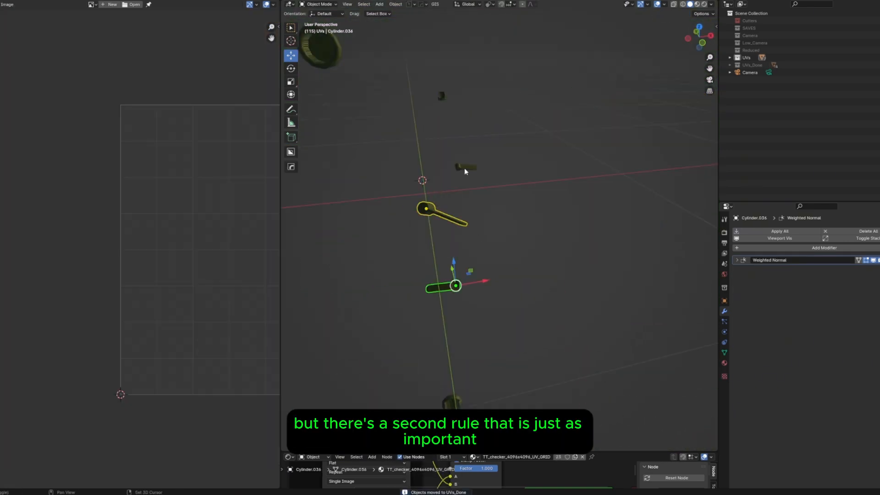
Mark the sharp edges of the small cylindrical lever parts as seams and unwrap the parts
click(388, 4)
click(418, 80)
scroll(418, 239, up, 3)
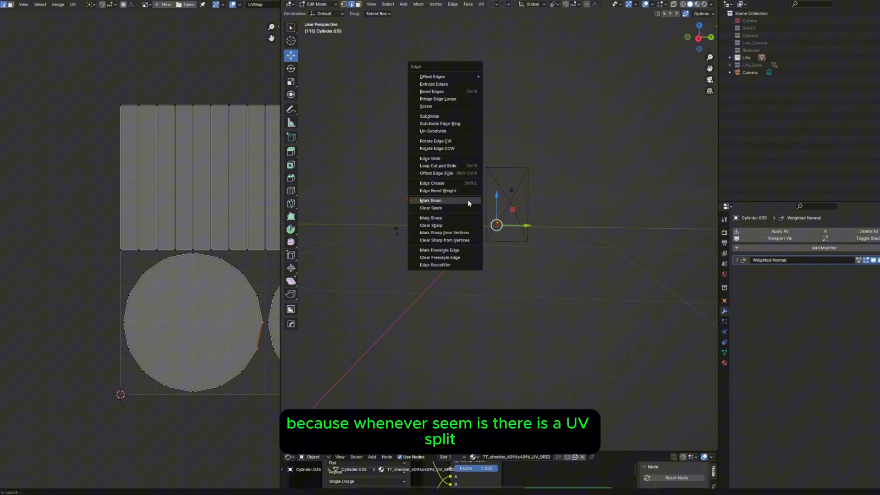
click(468, 200)
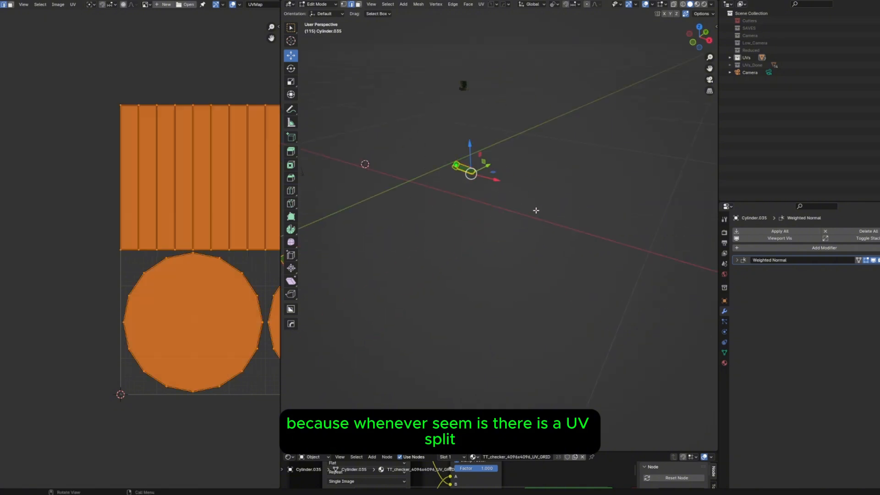
key(u)
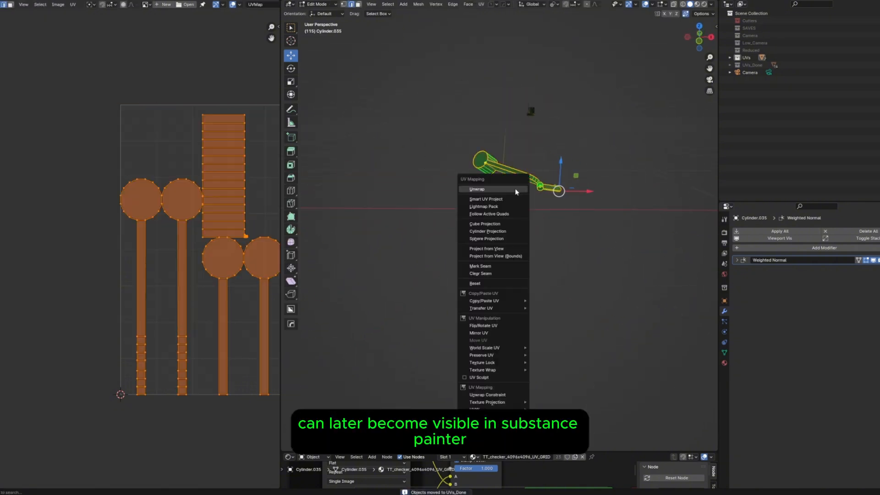
click(476, 190)
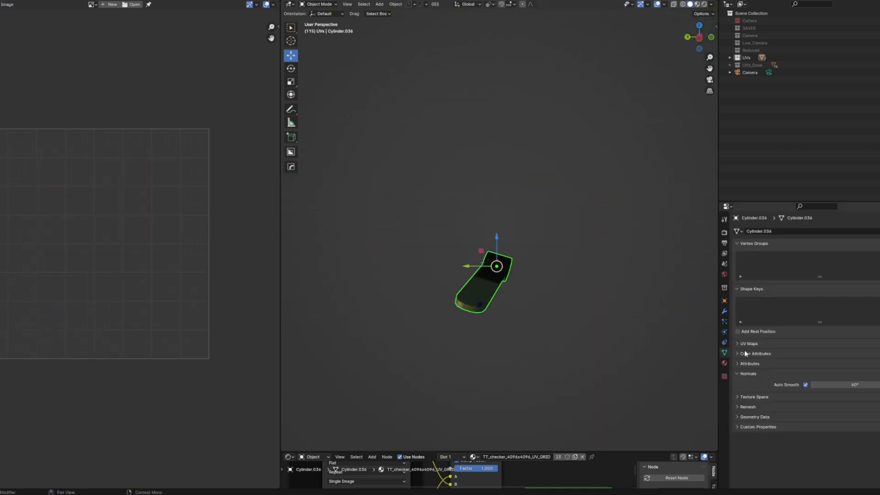
Select linked faces on the flat rounded lever and examine how they match its UV islands and seams
key(l)
click(482, 249)
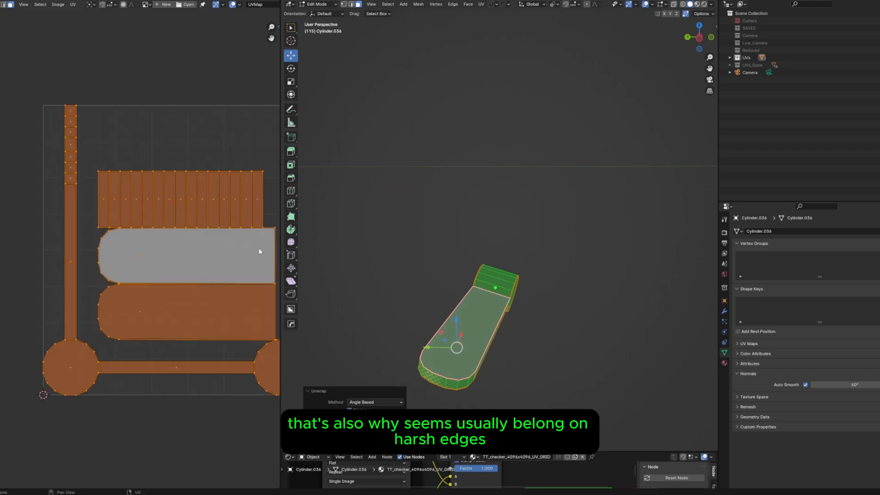
middle_drag(495, 275, 532, 288)
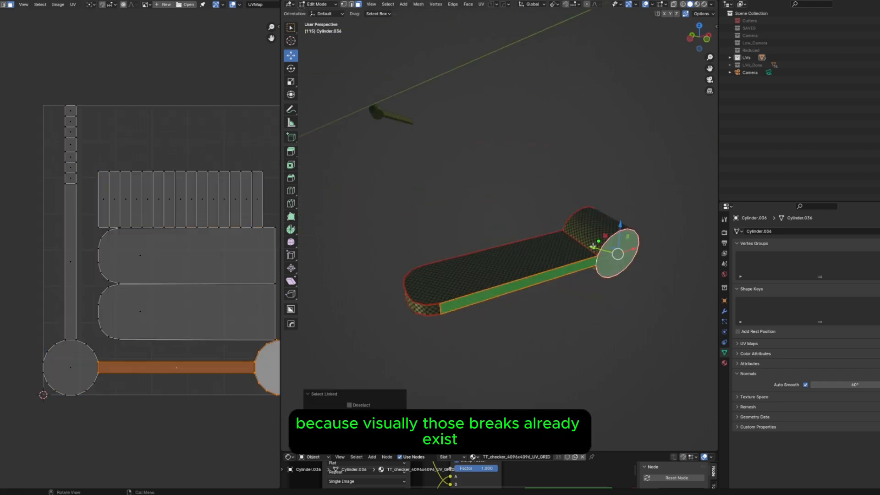
key(2)
middle_drag(541, 255, 593, 298)
key(a)
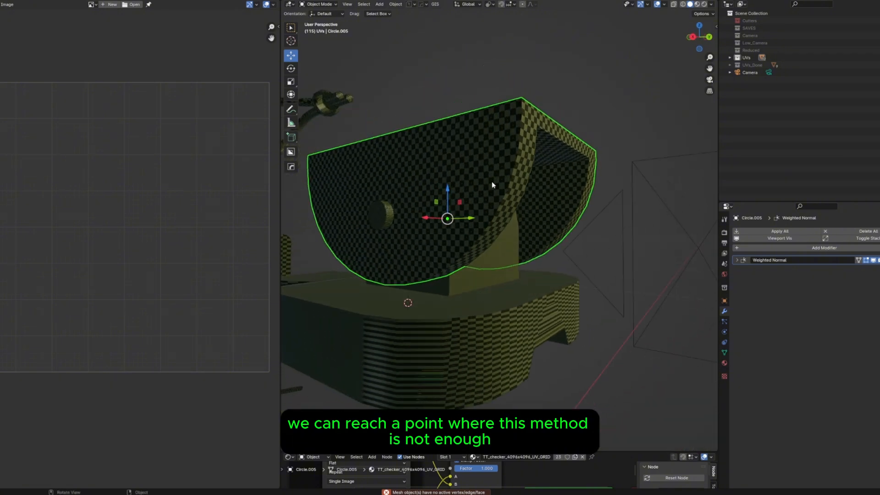
Move the curved swivel bracket to the UVs_Done collection and select the edge loop around each end of the pivot cylinder in turn
click(492, 182)
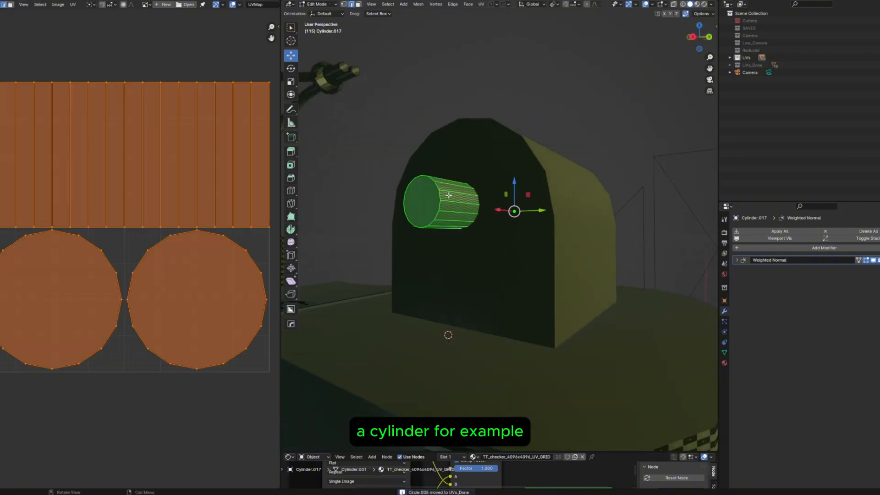
right_click(456, 192)
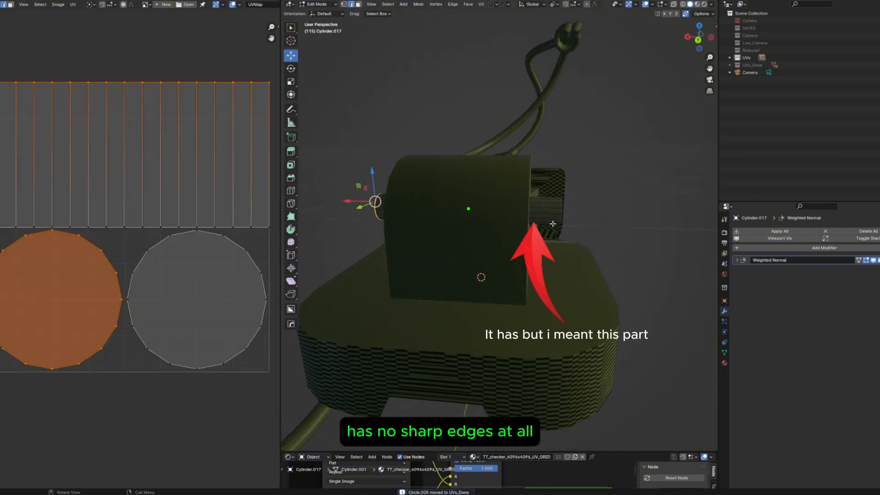
click(580, 209)
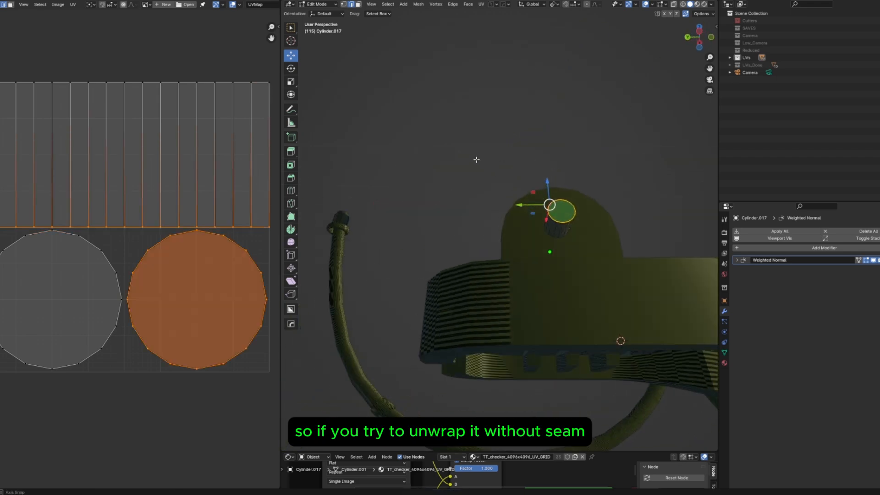
right_click(557, 228)
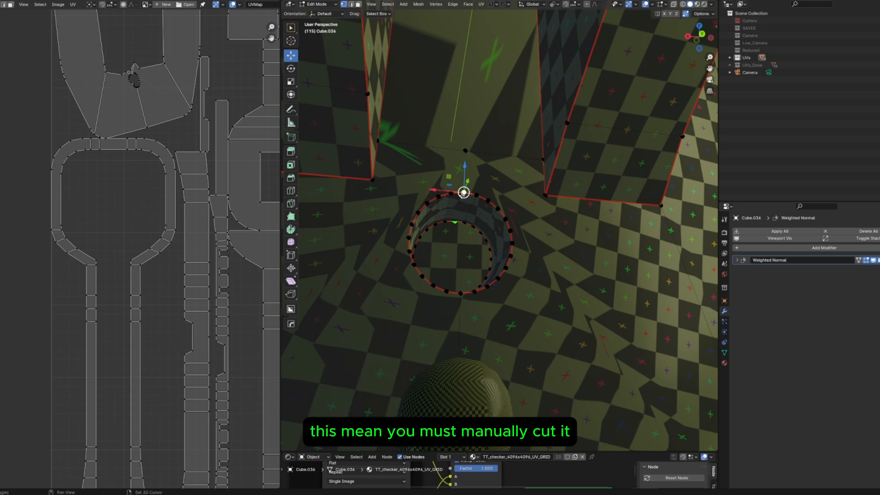
Mark a seam on the edge crossing the inner wall of the mounting bracket's round hole
middle_drag(462, 195, 462, 216)
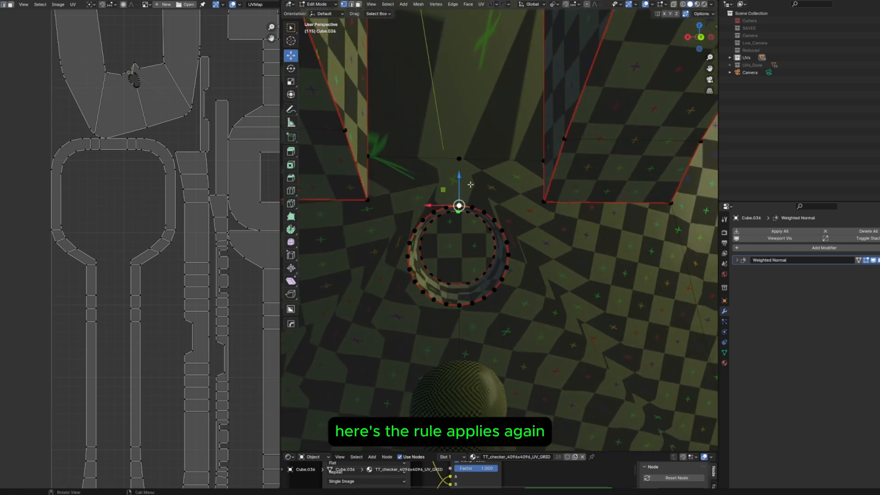
middle_drag(470, 184, 518, 220)
key(ctrl+e)
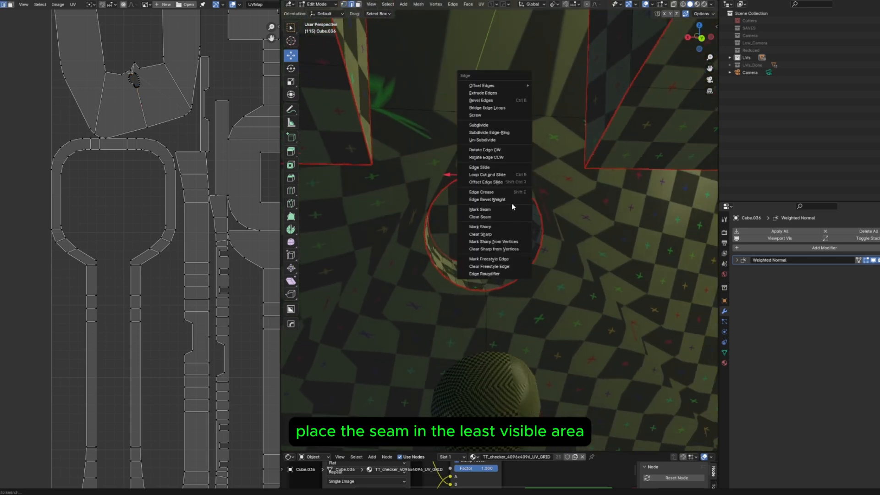
key(a)
key(ctrl+e)
click(510, 208)
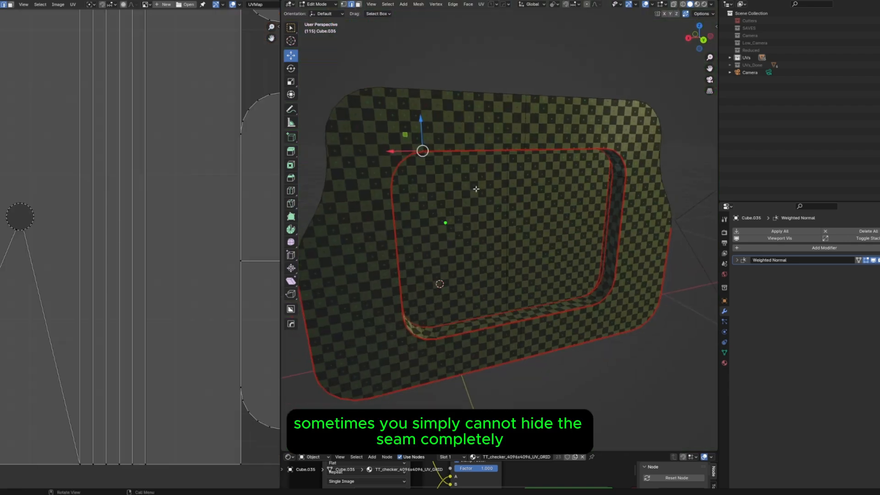
Mark seams on two edges crossing the inner wall of the rectangular window recess, at diagonally opposite rounded corners
shift+middle_drag(476, 189, 438, 183)
middle_drag(524, 183, 527, 154)
mouse_move(574, 170)
middle_down()
mouse_move(574, 154)
mouse_move(571, 234)
mouse_move(516, 216)
mouse_move(583, 302)
middle_up()
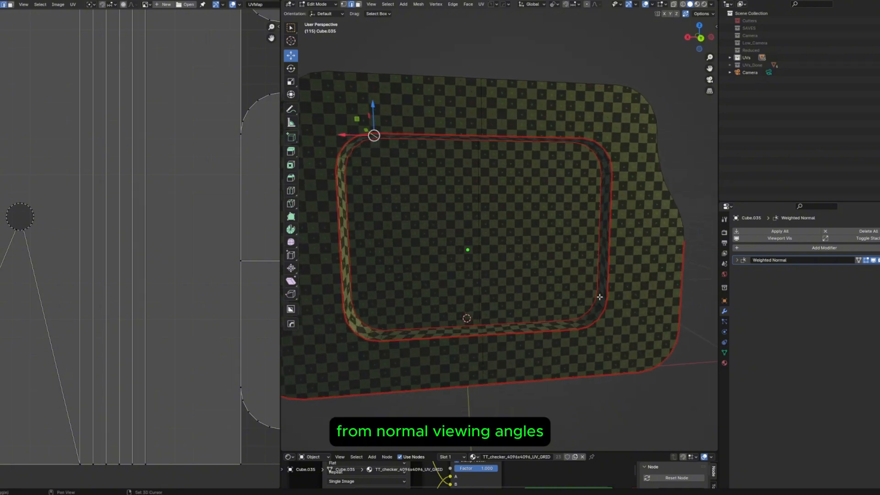
middle_drag(572, 244, 457, 224)
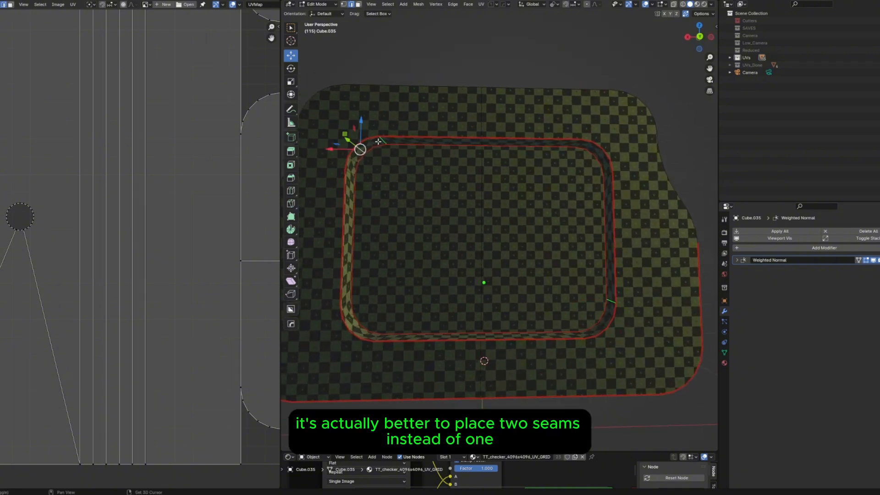
middle_drag(421, 173, 583, 300)
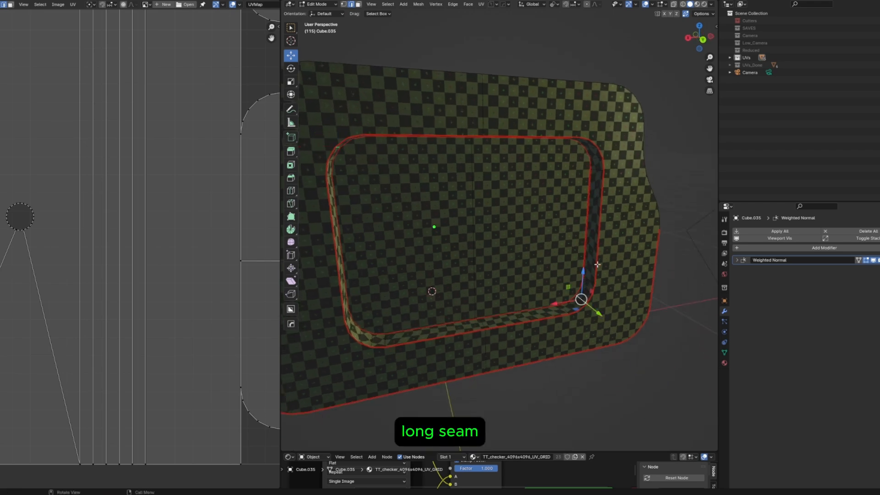
middle_drag(597, 265, 363, 148)
shift+click(578, 274)
shift+click(411, 207)
key(ctrl+e)
click(512, 237)
Delete the never-visible linked faces around the window recess and the hidden faces of the tapered block
key(l)
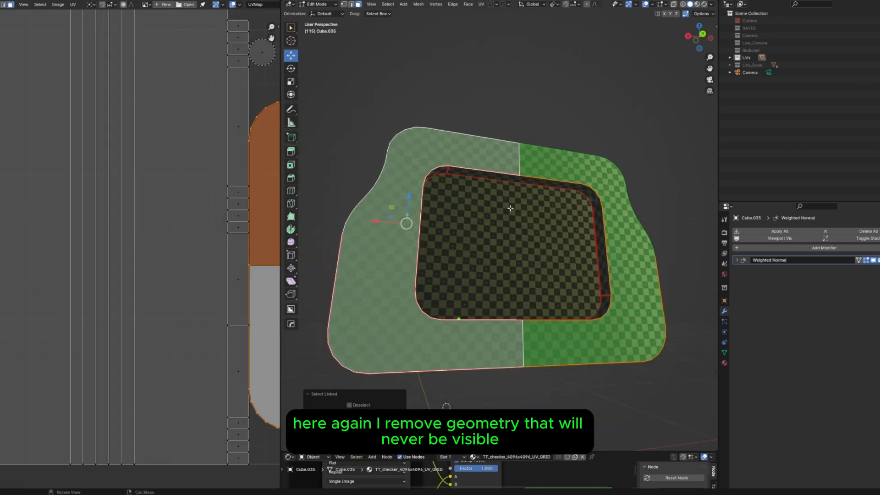
key(x)
scroll(408, 193, up, 4)
click(353, 157)
middle_drag(353, 158, 444, 111)
alt+click(444, 112)
key(x)
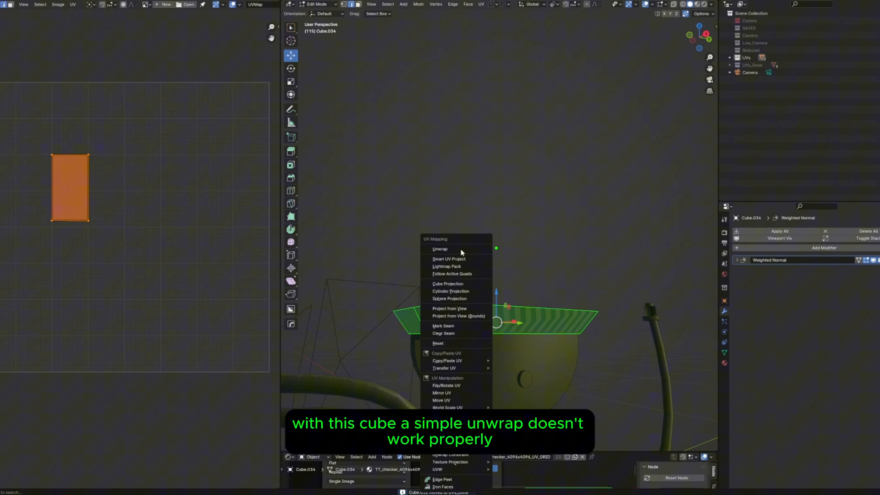
Try to unwrap the tapered block without marking any seams
click(461, 250)
middle_drag(462, 250, 477, 228)
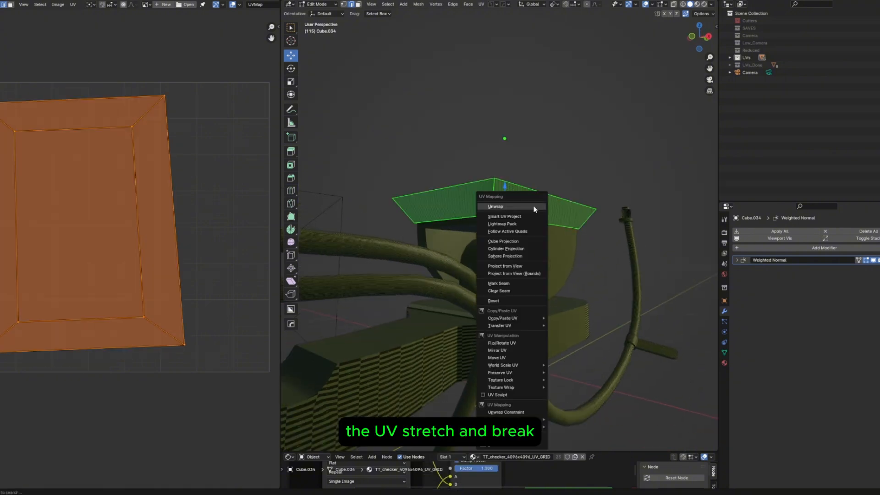
click(495, 201)
middle_drag(517, 239, 530, 248)
Mark every sharp edge of the tapered block as a seam and unwrap the block again
key(Tab)
key(Tab)
key(ctrl+e)
key(u)
click(516, 190)
middle_drag(516, 191, 514, 213)
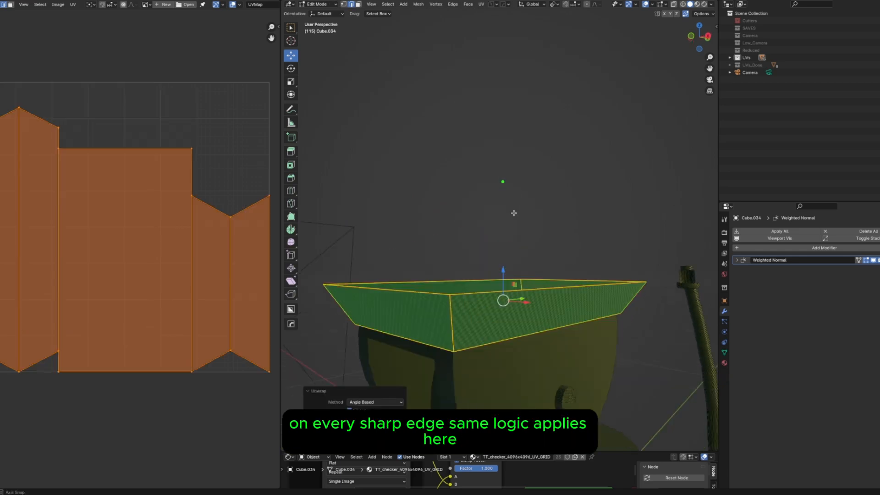
key(Tab)
middle_drag(522, 247, 539, 223)
Mark a seam across the wall of the small round hole in the housing's underside and unwrap the whole housing
click(540, 216)
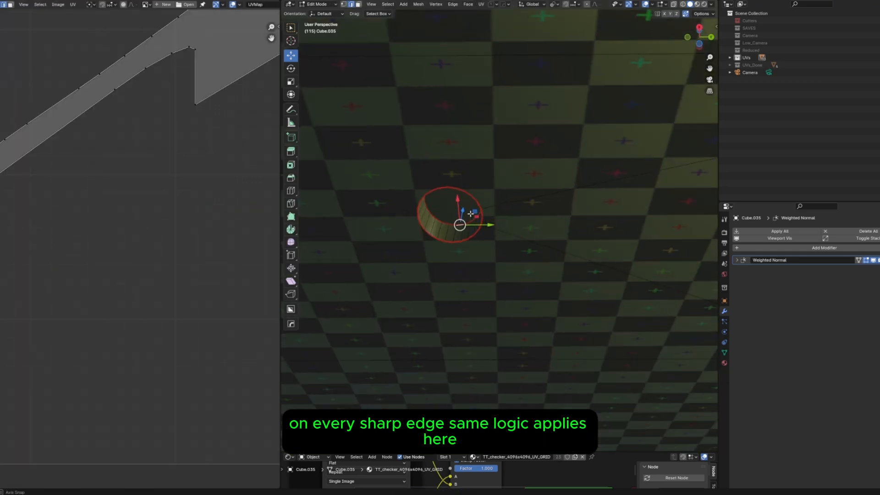
middle_drag(440, 275, 414, 270)
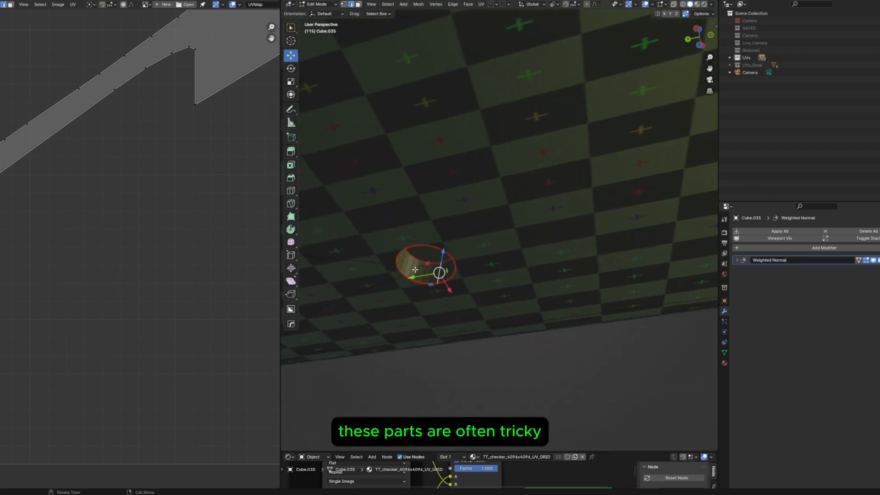
click(428, 265)
key(a)
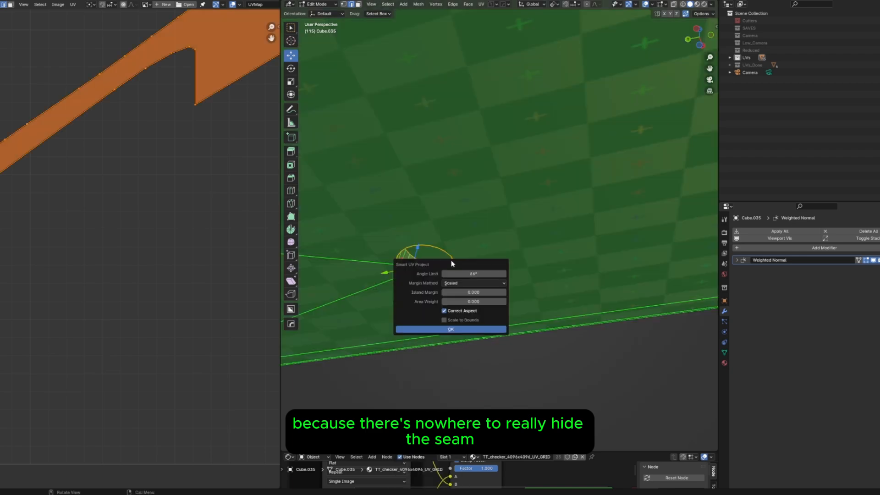
key(u)
click(425, 216)
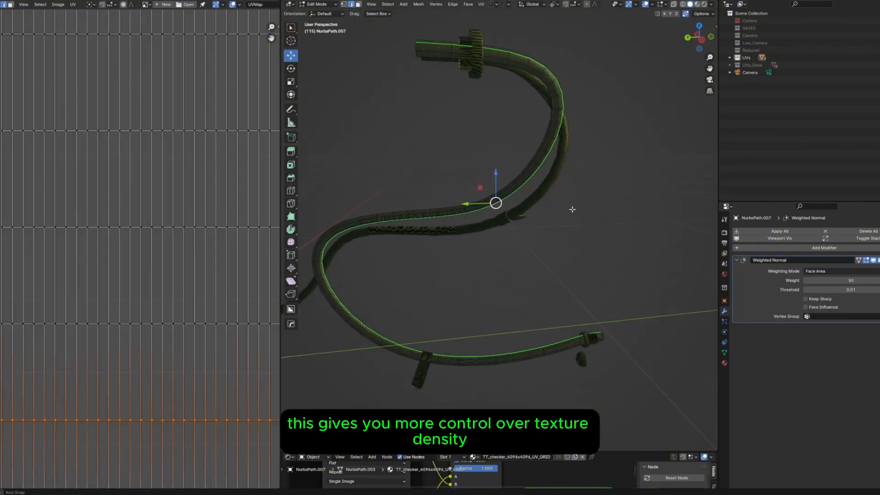
Select the sharp edges of the camera housing and mark them as seams
middle_drag(572, 208, 496, 171)
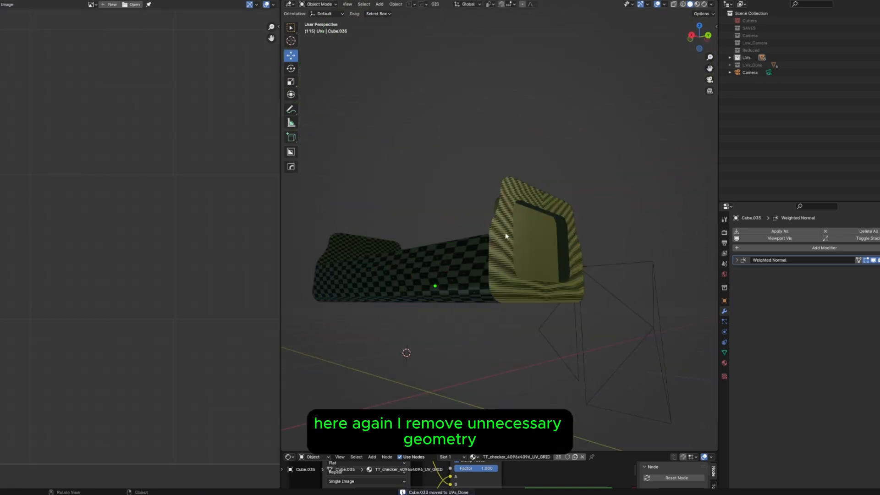
key(Tab)
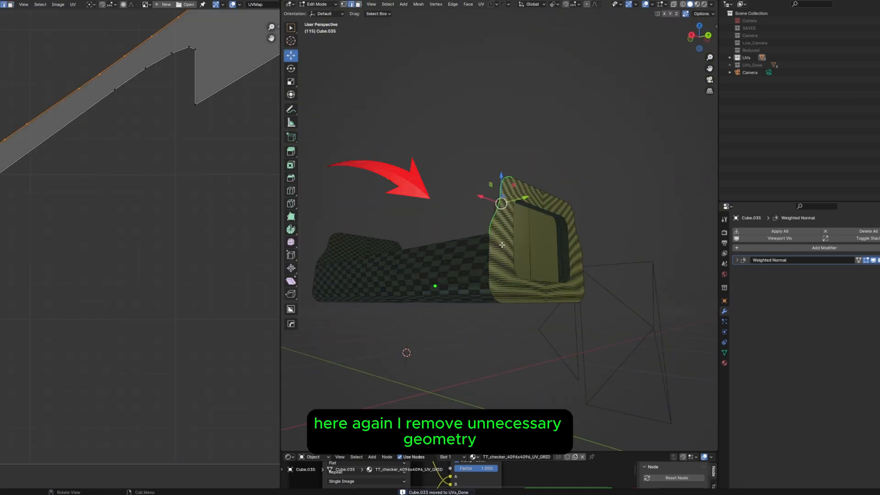
click(394, 5)
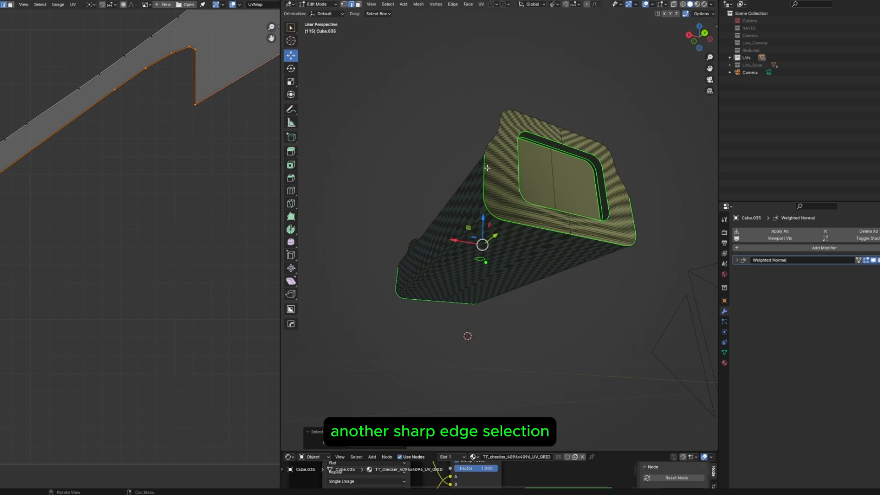
key(ctrl+e)
middle_drag(487, 167, 546, 194)
click(482, 169)
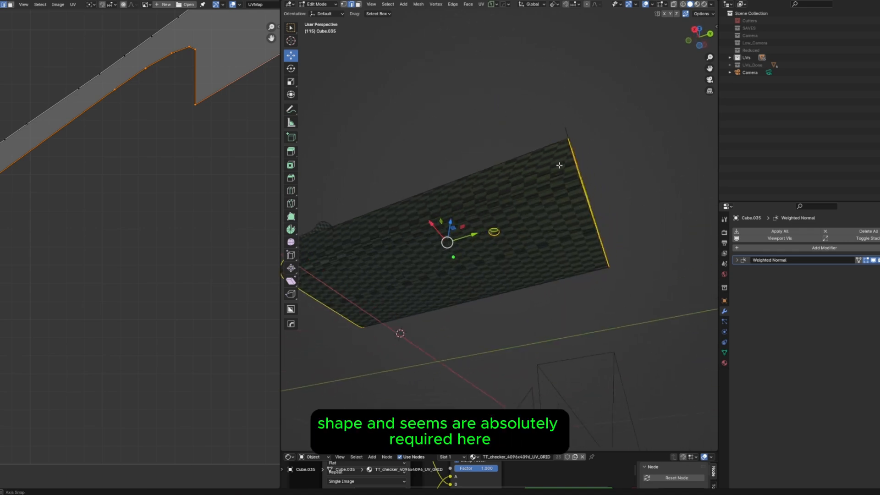
Select the cap face inside the small round hole in the housing's underside
middle_drag(582, 162, 591, 154)
scroll(566, 240, up, 6)
middle_drag(576, 241, 527, 219)
scroll(527, 219, up, 3)
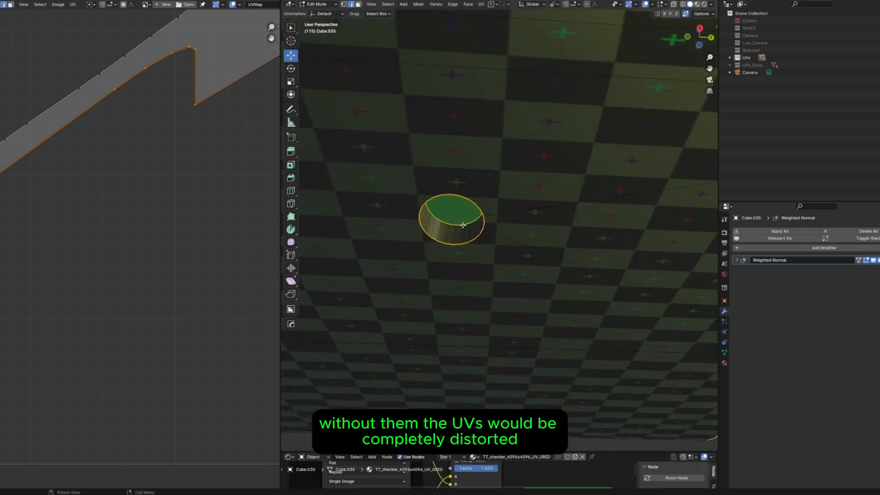
click(463, 224)
middle_drag(462, 225, 436, 211)
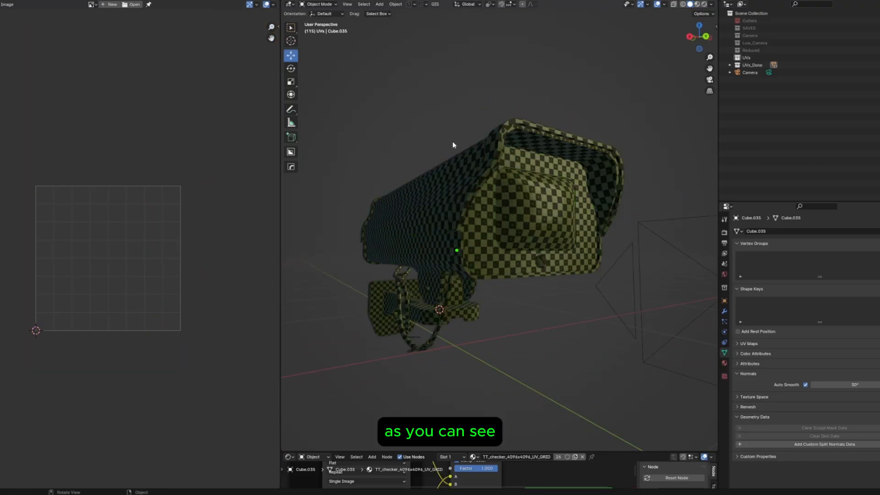
Examine the checker pattern and seams on the assembled camera from several sides, widening the 3D viewport
mouse_move(453, 142)
middle_down()
mouse_move(542, 200)
mouse_move(497, 229)
mouse_move(398, 226)
mouse_move(464, 240)
mouse_move(439, 179)
middle_up()
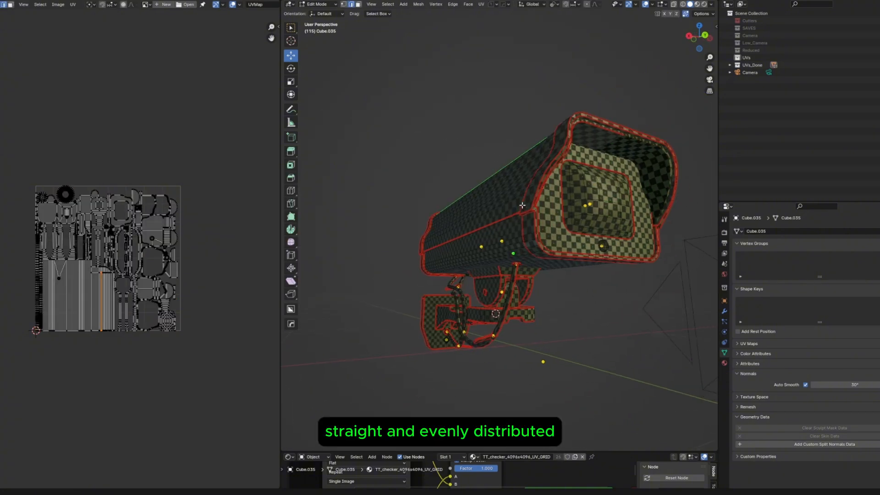
middle_drag(412, 206, 281, 203)
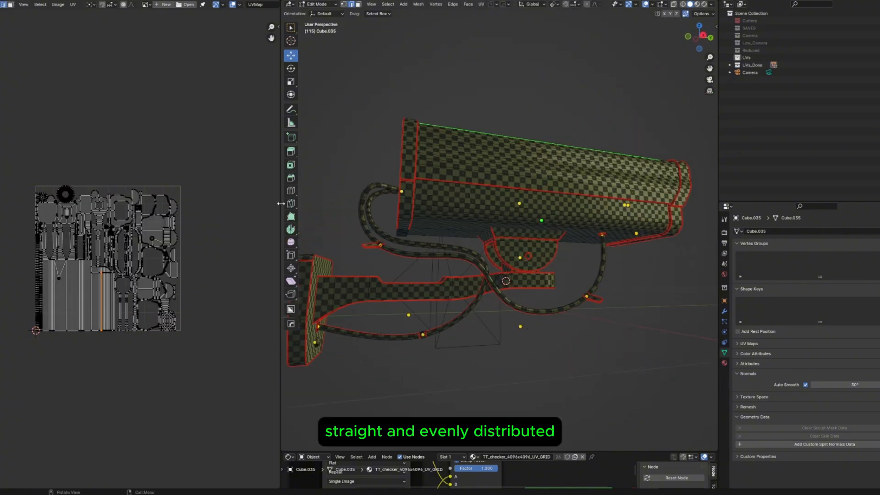
drag(281, 204, 170, 202)
middle_drag(412, 201, 596, 234)
shift+middle_drag(582, 237, 504, 220)
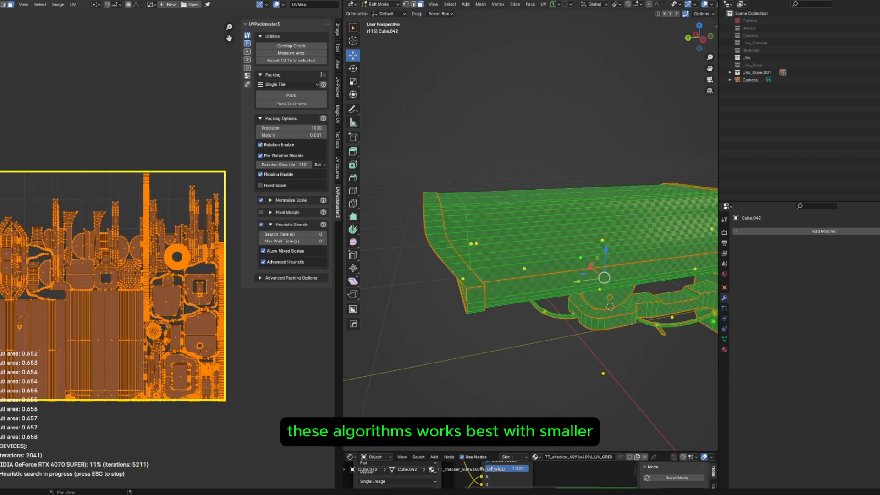
Examine the UVPackmaster heuristic packing of the camera's UV islands and compare the layout with the model's parts
middle_drag(550, 238, 581, 230)
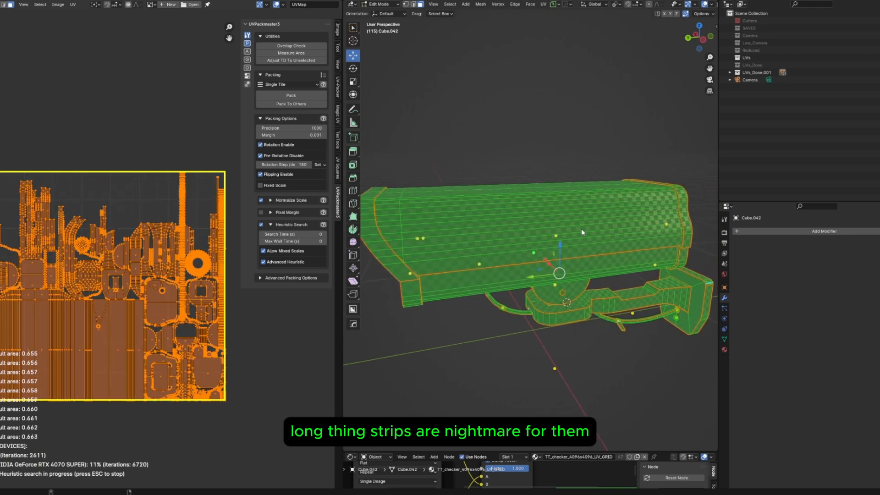
scroll(550, 243, down, 4)
scroll(510, 261, up, 3)
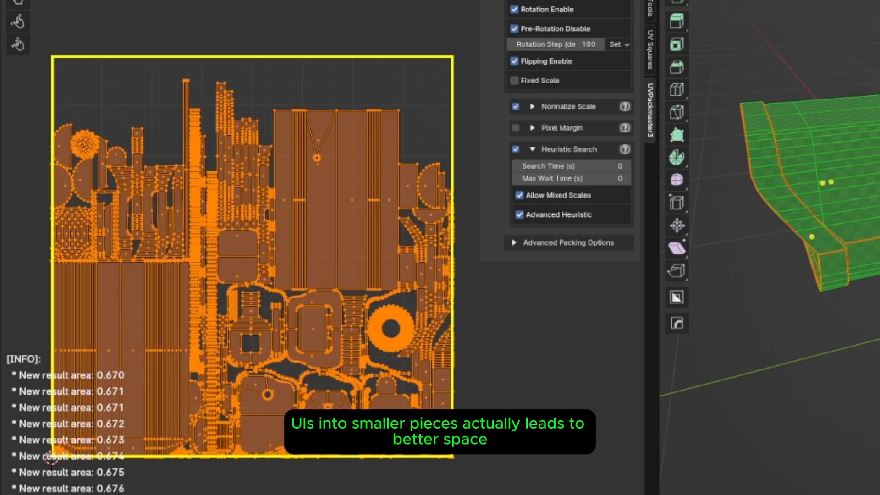
scroll(329, 204, up, 1)
middle_drag(752, 256, 866, 230)
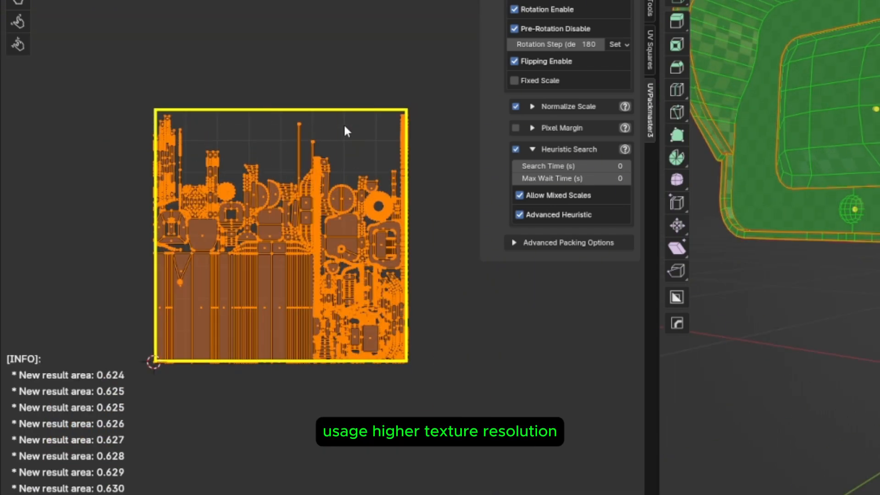
scroll(345, 126, up, 2)
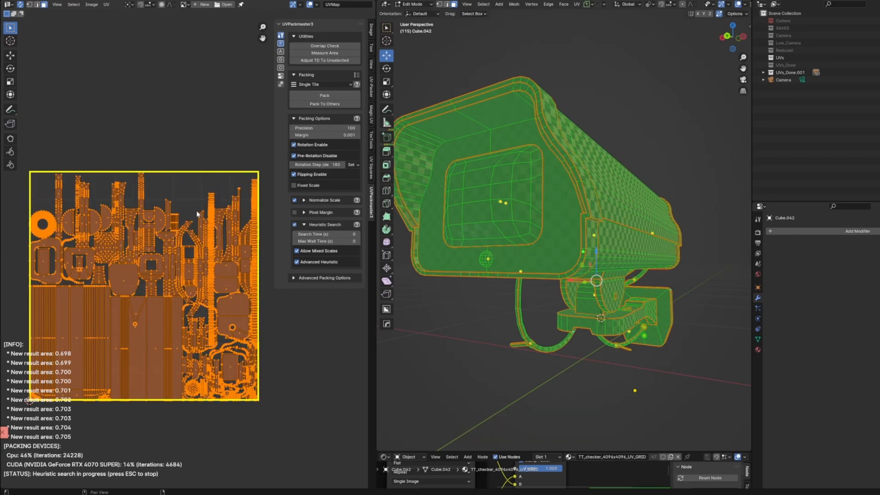
scroll(197, 214, up, 10)
scroll(173, 123, down, 8)
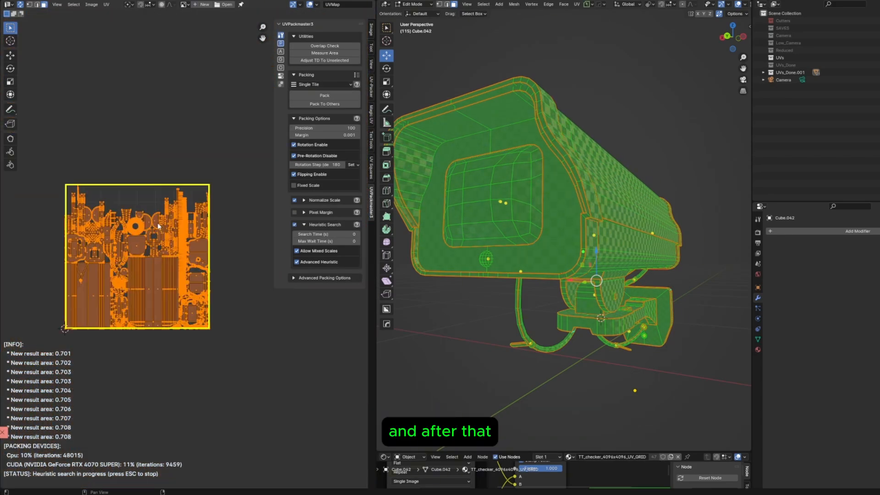